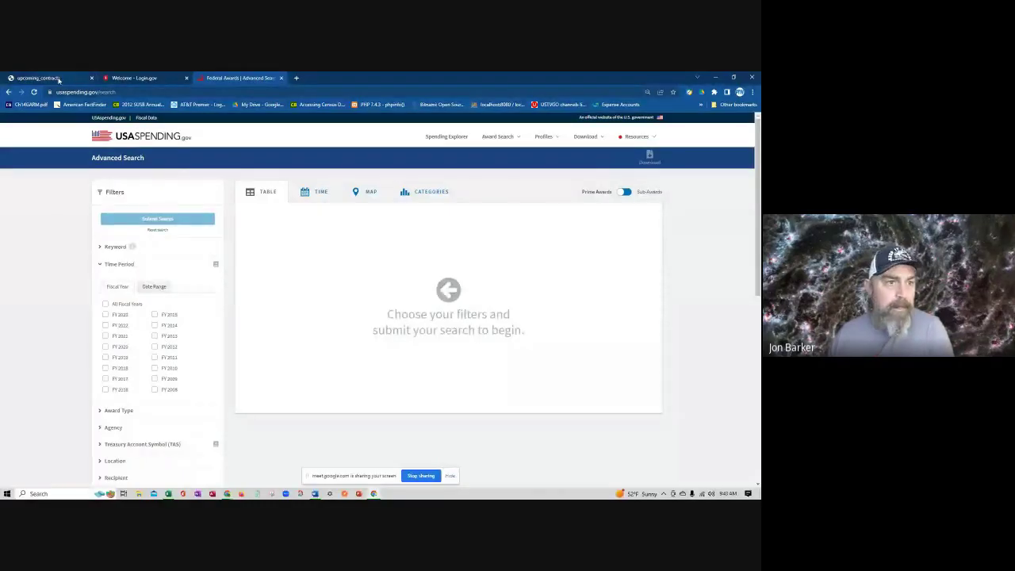
Return from the contracts report to the Upcoming Contracts form and set the state to NC
{"action": "left_click", "coordinate": [59, 79]}
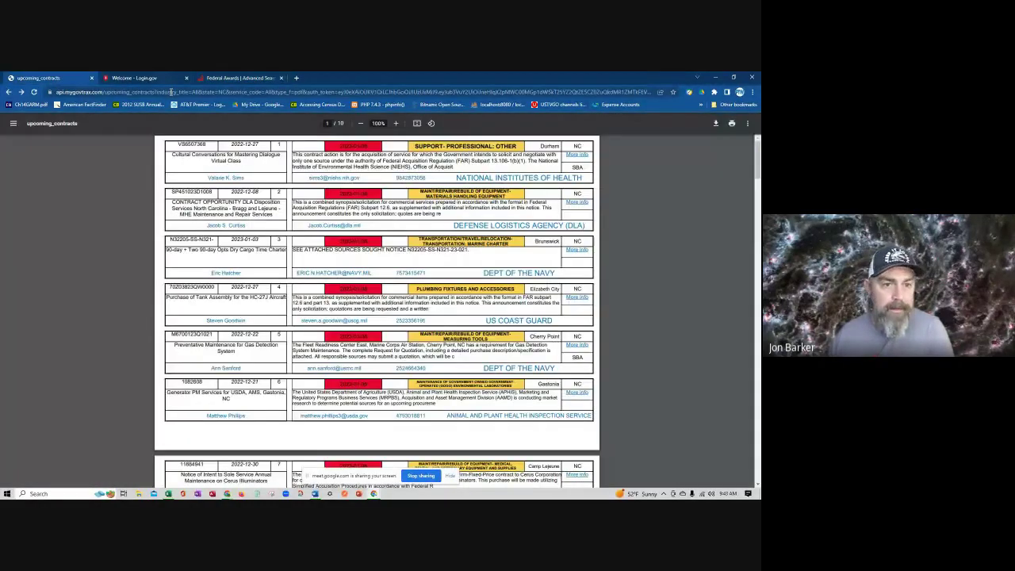
{"action": "left_click", "coordinate": [9, 91]}
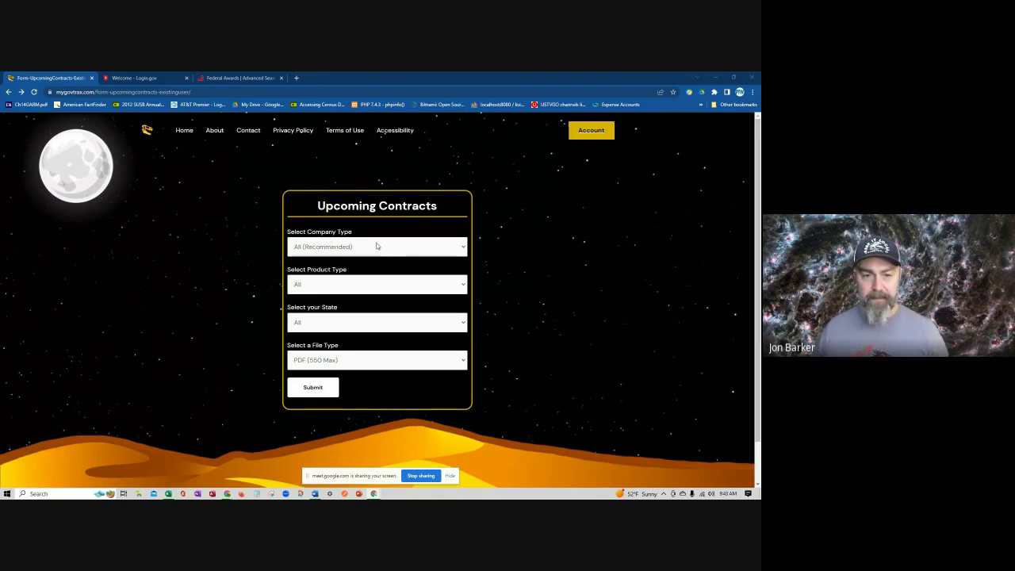
{"action": "left_click", "coordinate": [332, 323]}
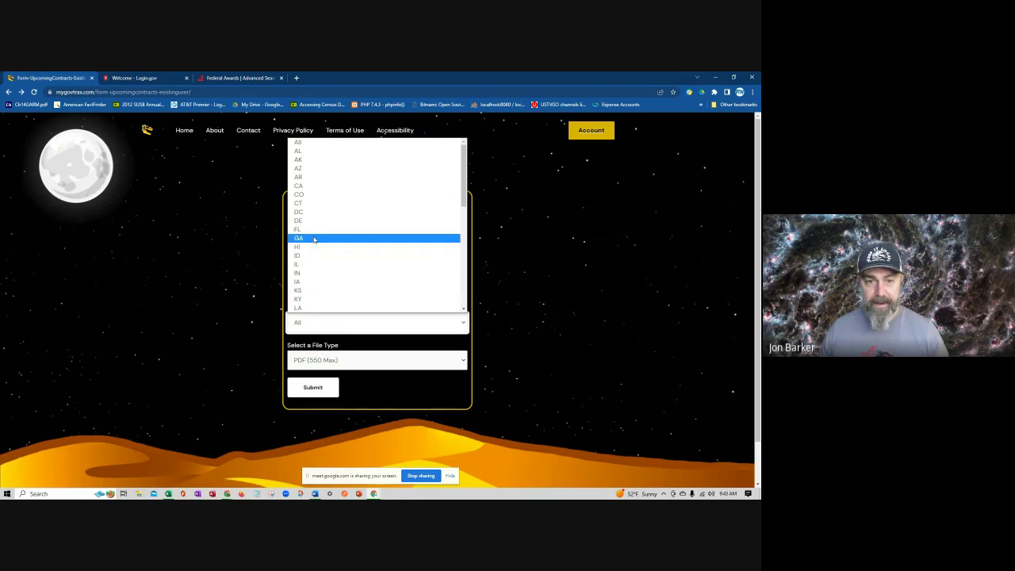
{"action": "scroll", "coordinate": [314, 246], "scroll_direction": "down", "scroll_amount": 2}
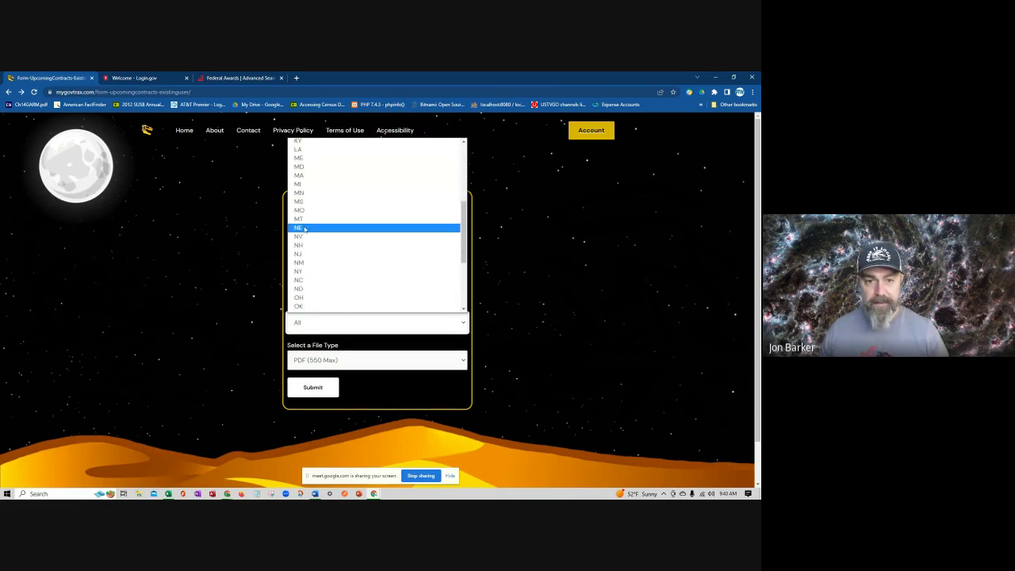
{"action": "left_click", "coordinate": [309, 281]}
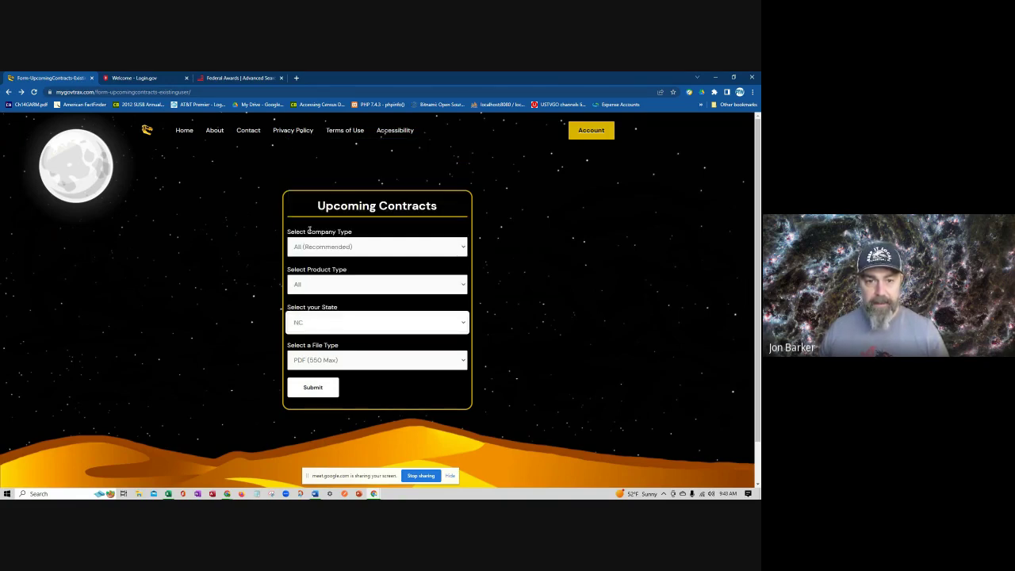
Keep company type at All (Recommended) and product type at All, and submit the form for the PDF contract list
{"action": "left_click", "coordinate": [320, 252]}
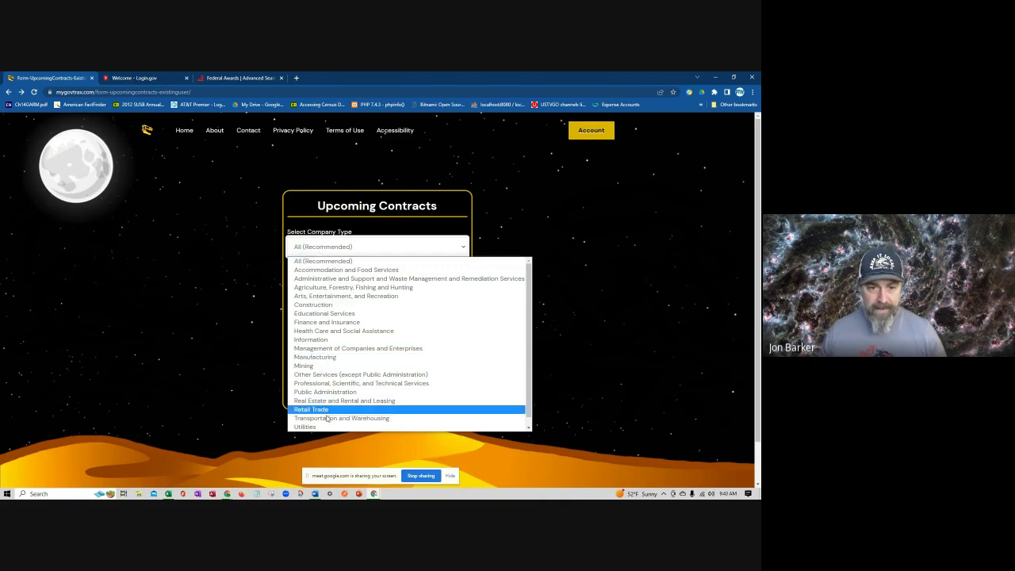
{"action": "left_click", "coordinate": [321, 261]}
{"action": "left_click", "coordinate": [365, 285]}
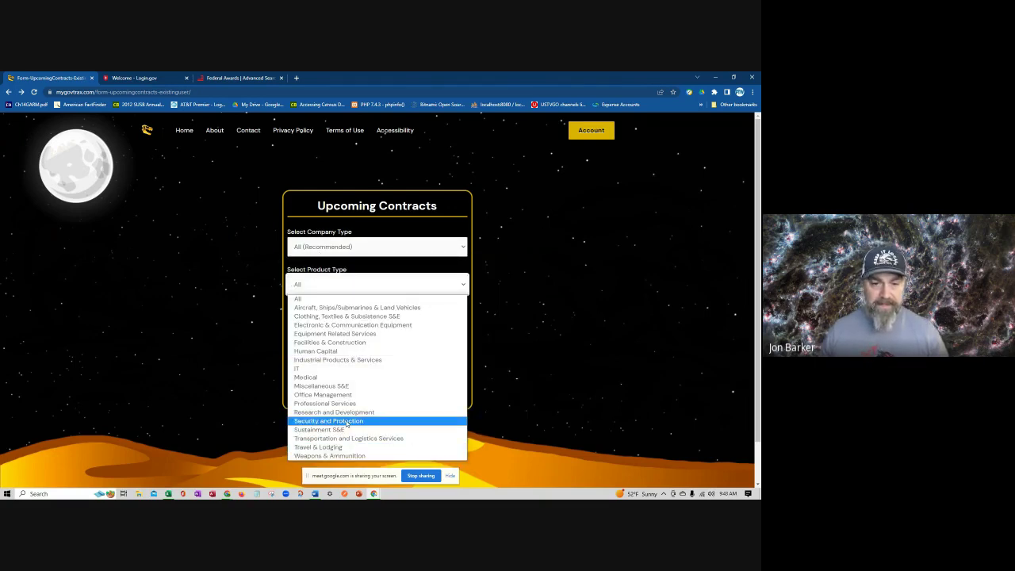
{"action": "left_click", "coordinate": [291, 213]}
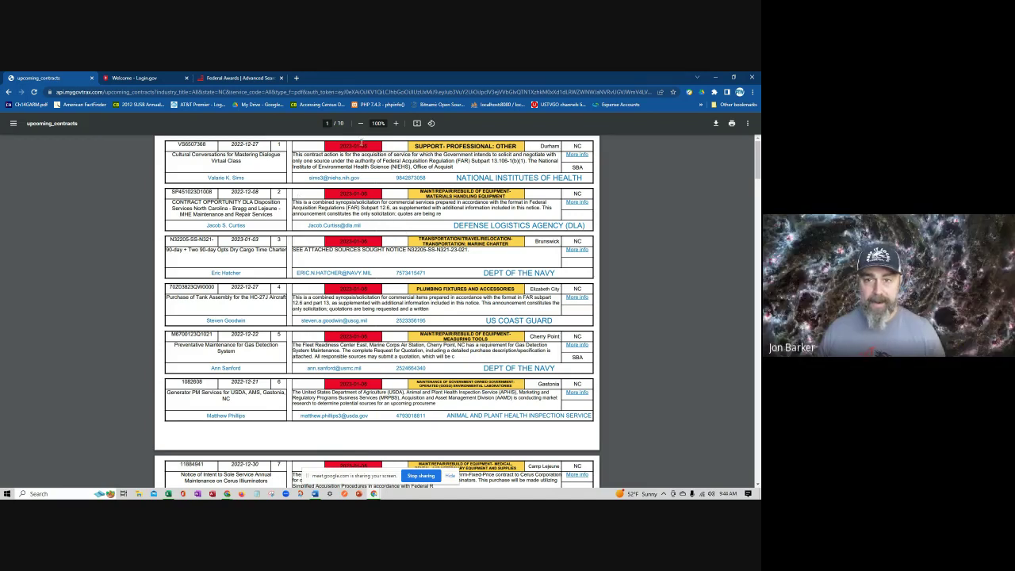
Examine the North Carolina contract list, comparing due dates, categories and agencies through the later pages
{"action": "scroll", "coordinate": [386, 272], "scroll_direction": "down", "scroll_amount": 1}
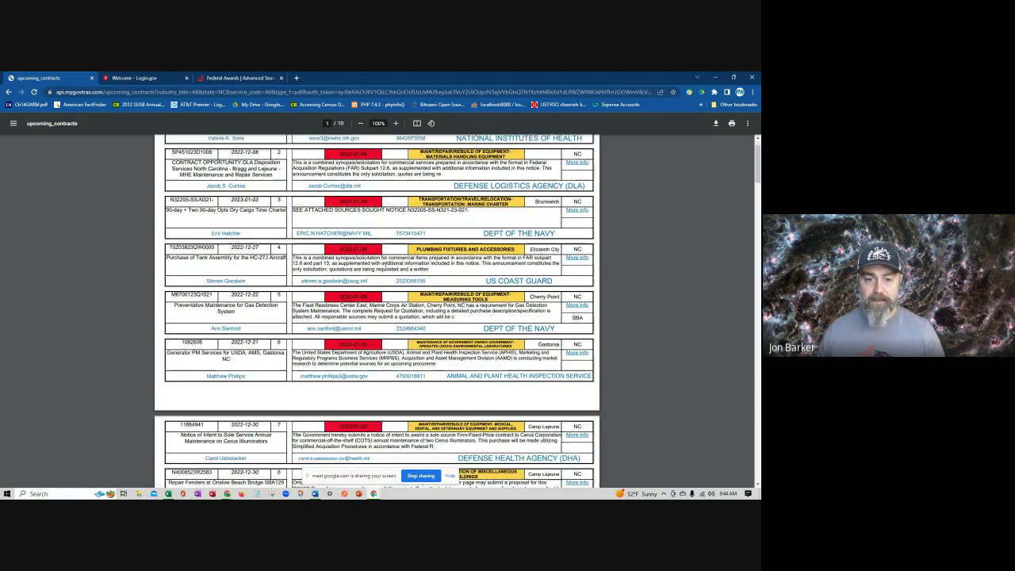
{"action": "scroll", "coordinate": [417, 243], "scroll_direction": "down", "scroll_amount": 4}
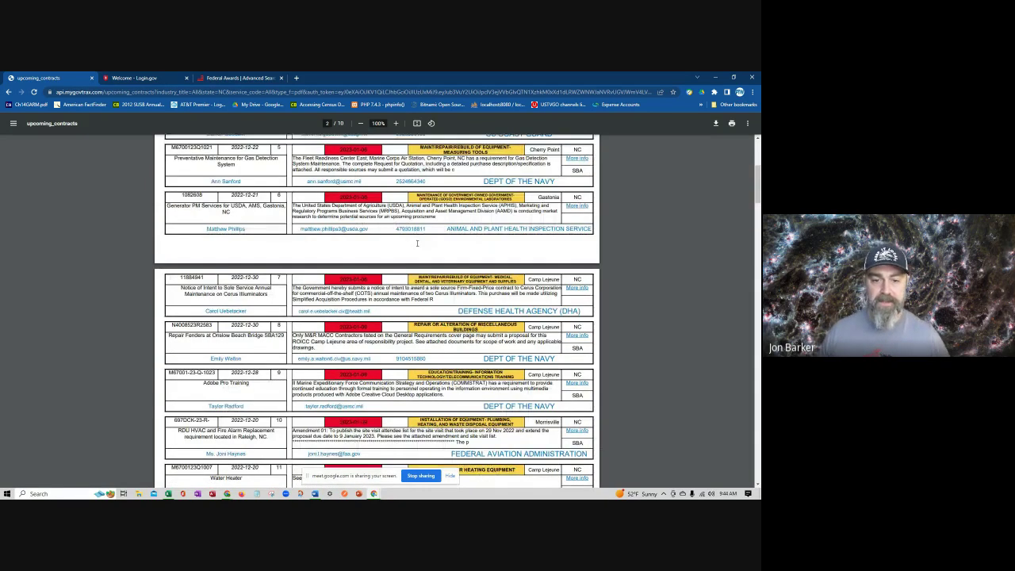
{"action": "scroll", "coordinate": [416, 244], "scroll_direction": "down", "scroll_amount": 8}
{"action": "scroll", "coordinate": [414, 232], "scroll_direction": "down", "scroll_amount": 6}
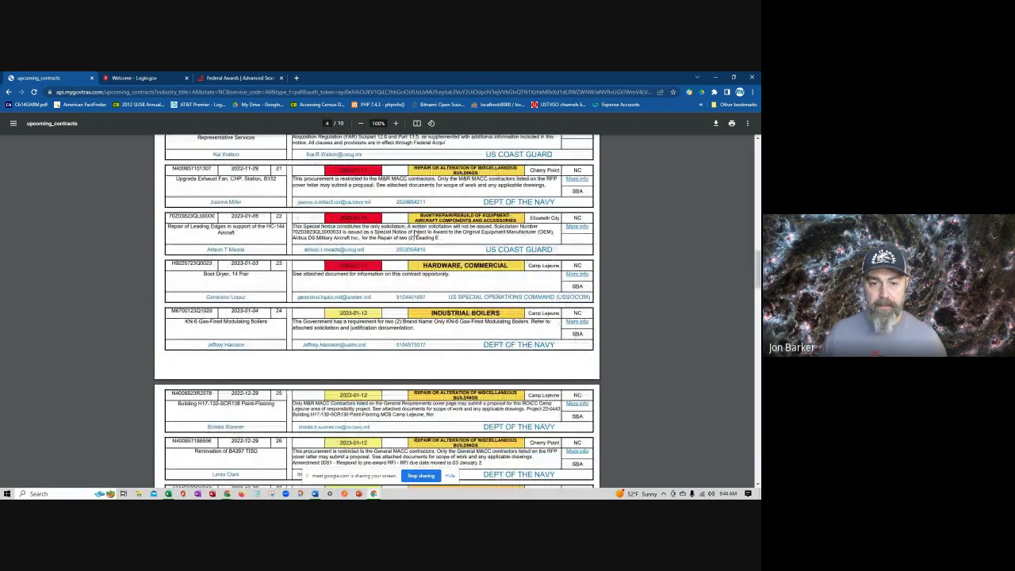
{"action": "scroll", "coordinate": [414, 228], "scroll_direction": "down", "scroll_amount": 8}
{"action": "scroll", "coordinate": [413, 230], "scroll_direction": "down", "scroll_amount": 4}
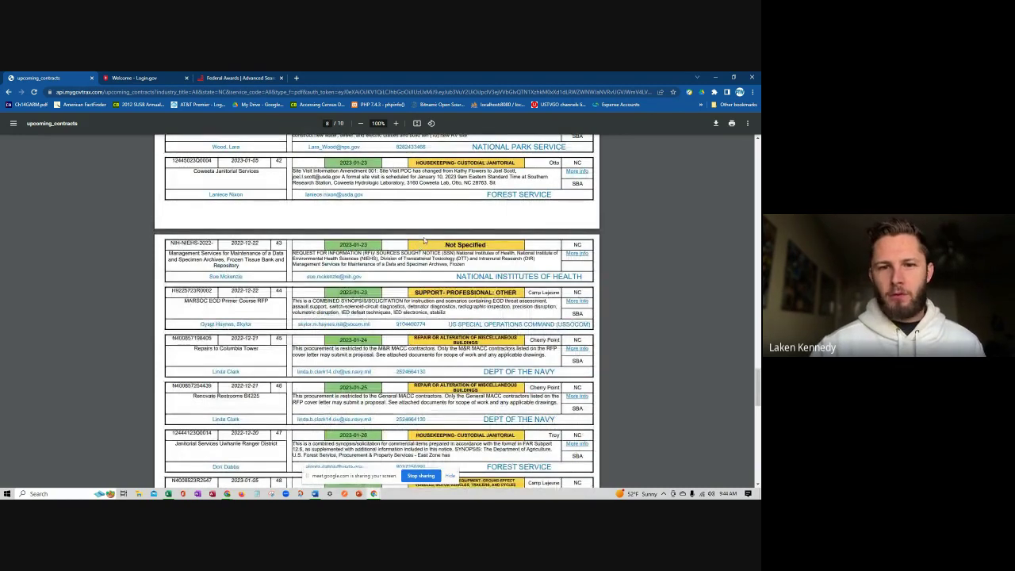
{"action": "scroll", "coordinate": [425, 237], "scroll_direction": "down", "scroll_amount": 3}
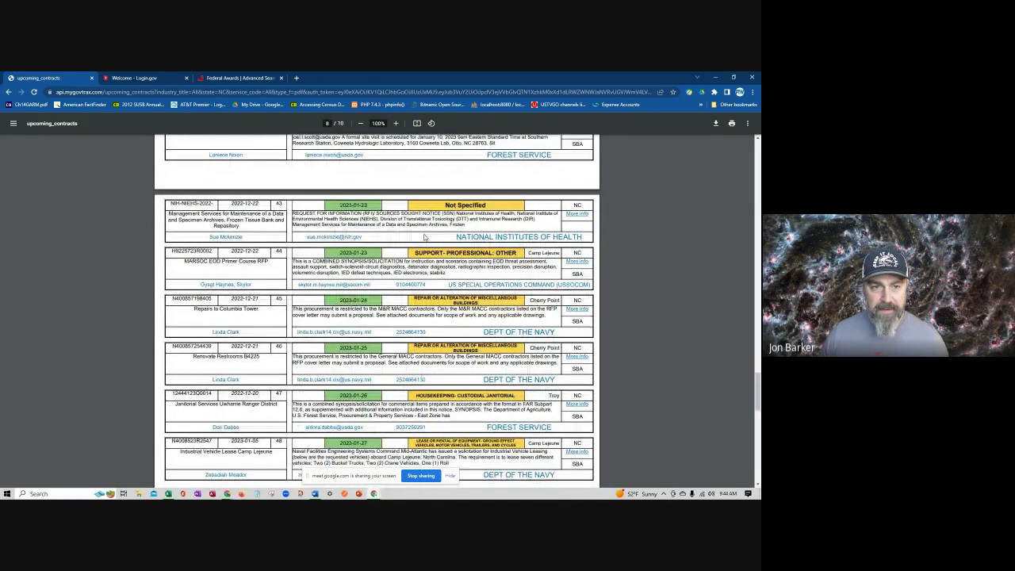
{"action": "scroll", "coordinate": [424, 234], "scroll_direction": "down", "scroll_amount": 2}
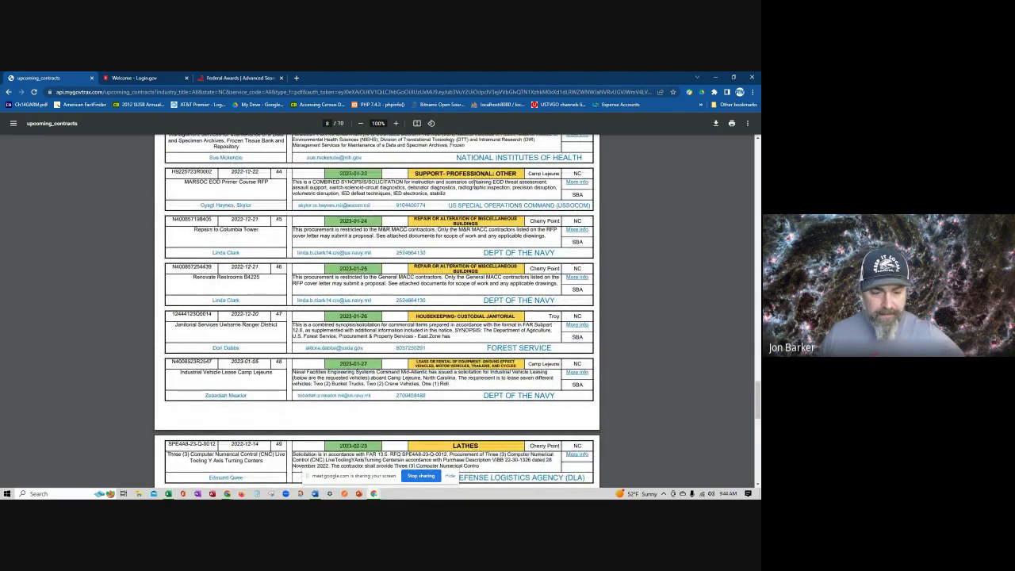
Find "PEST" in the contract list and open the additional information for Pest Control Services at Camp Lejeune
{"action": "key", "text": "ctrl+f"}
{"action": "type", "text": "pest"}
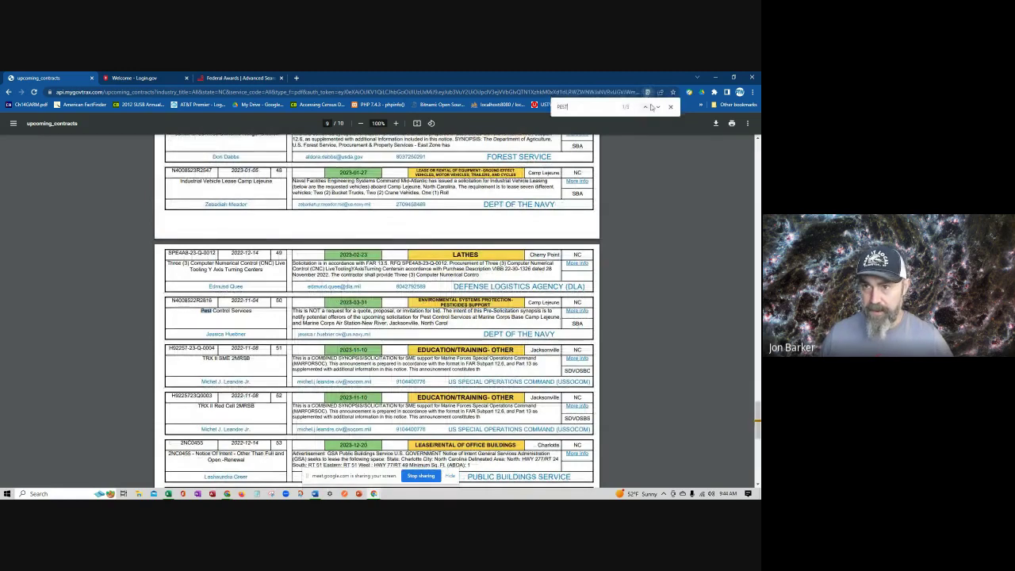
{"action": "key", "text": "Return"}
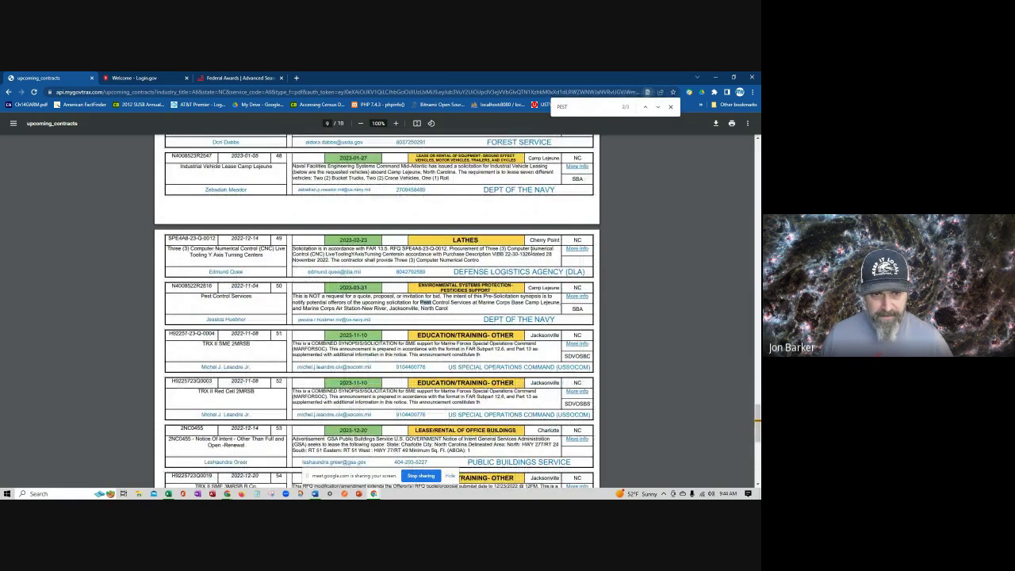
{"action": "scroll", "coordinate": [204, 269], "scroll_direction": "down", "scroll_amount": 1}
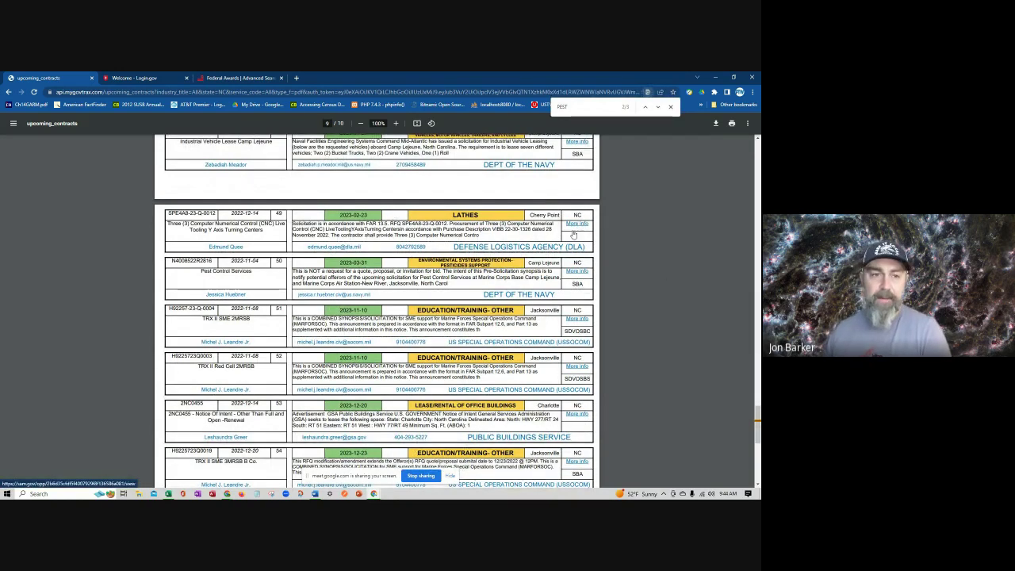
{"action": "left_click", "coordinate": [576, 272]}
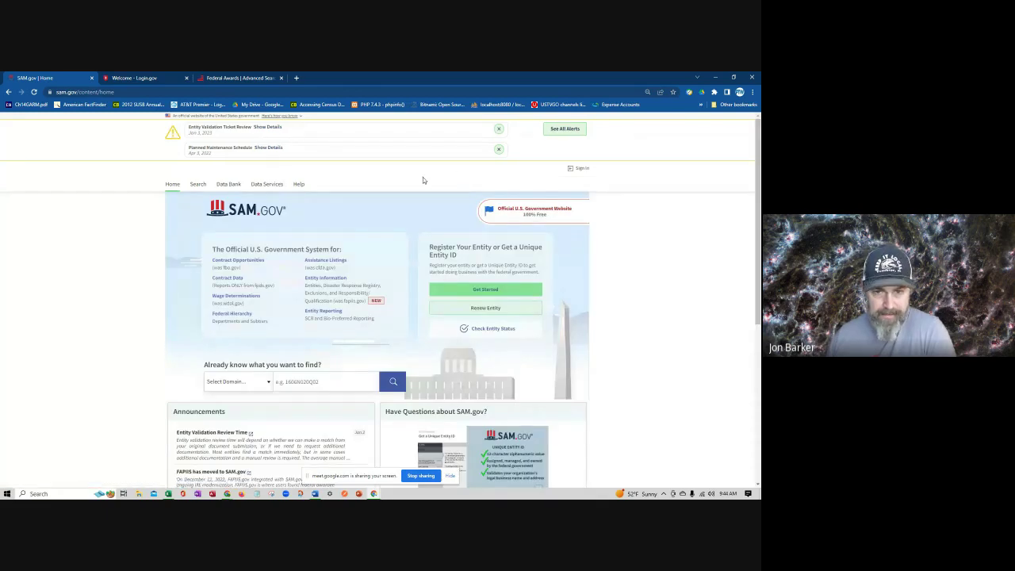
Sign in to SAM.gov with the saved credentials, accepting the government system terms, and look over the workspace
{"action": "left_click", "coordinate": [581, 170]}
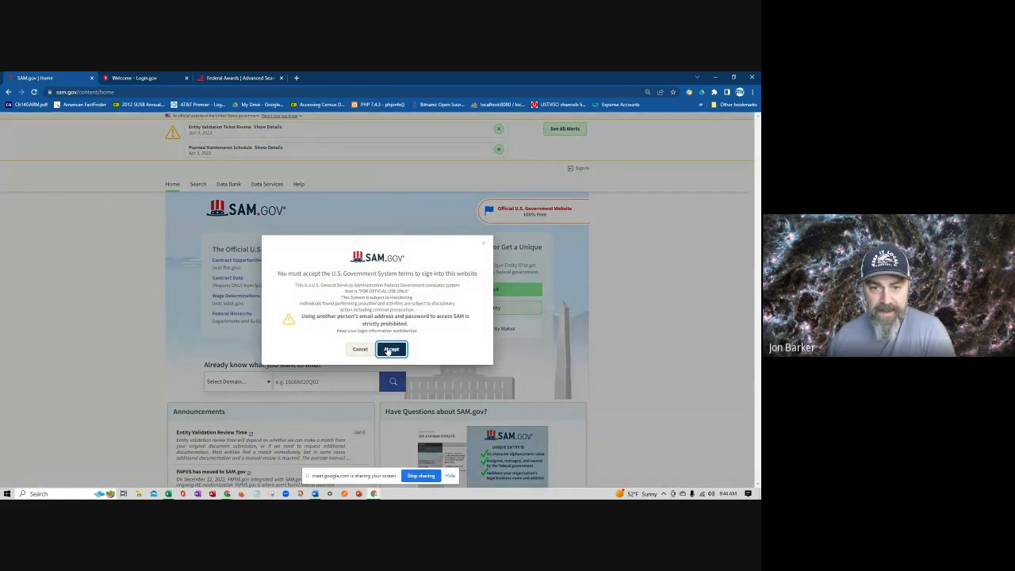
{"action": "left_click", "coordinate": [391, 349]}
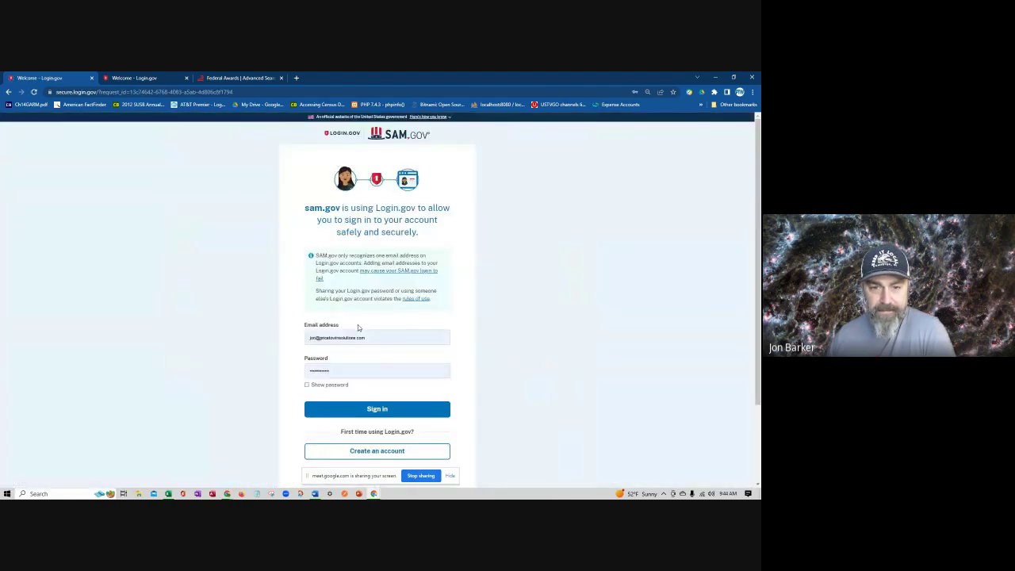
{"action": "left_click", "coordinate": [372, 410]}
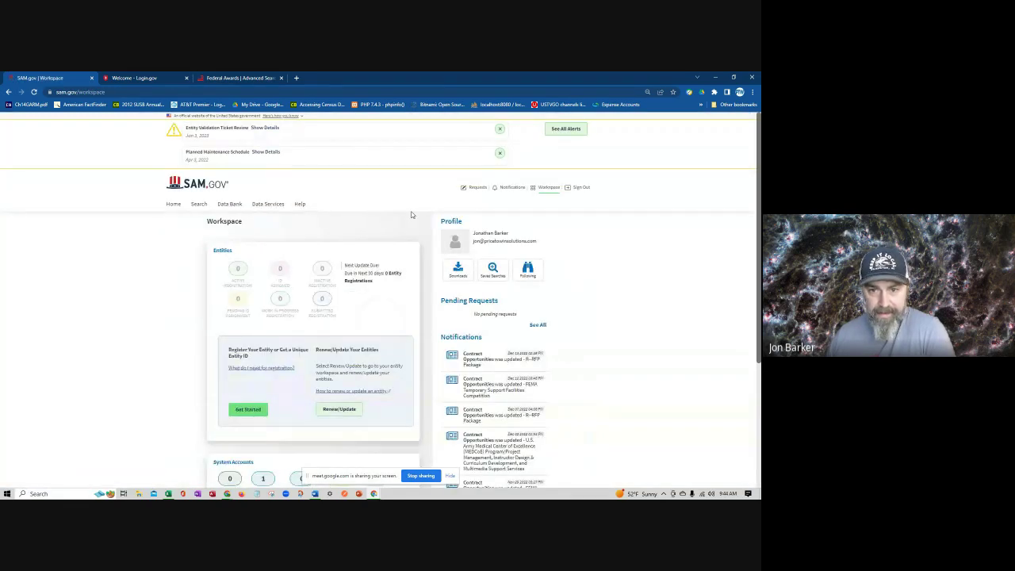
{"action": "scroll", "coordinate": [399, 295], "scroll_direction": "down", "scroll_amount": 3}
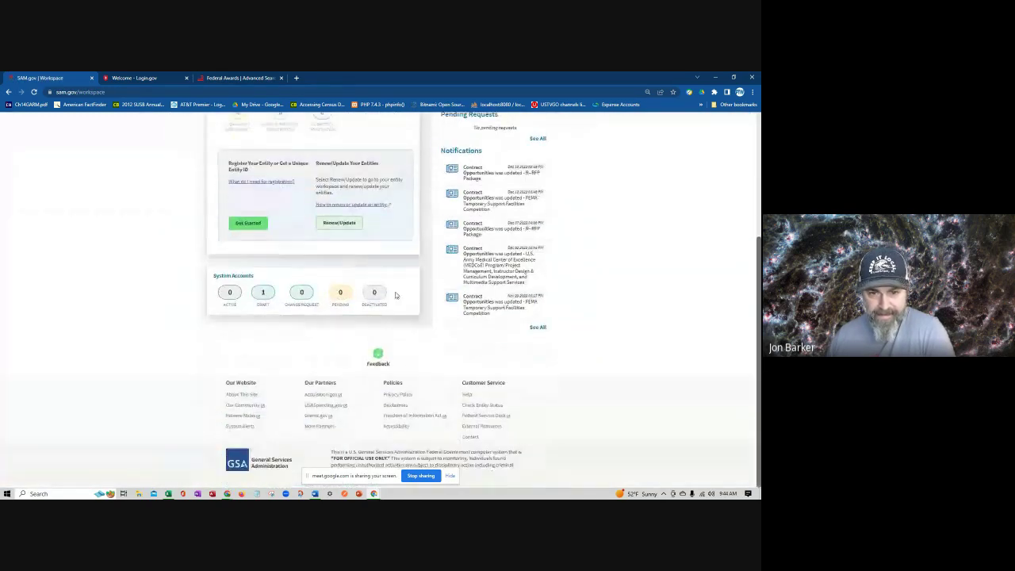
{"action": "scroll", "coordinate": [394, 291], "scroll_direction": "up", "scroll_amount": 3}
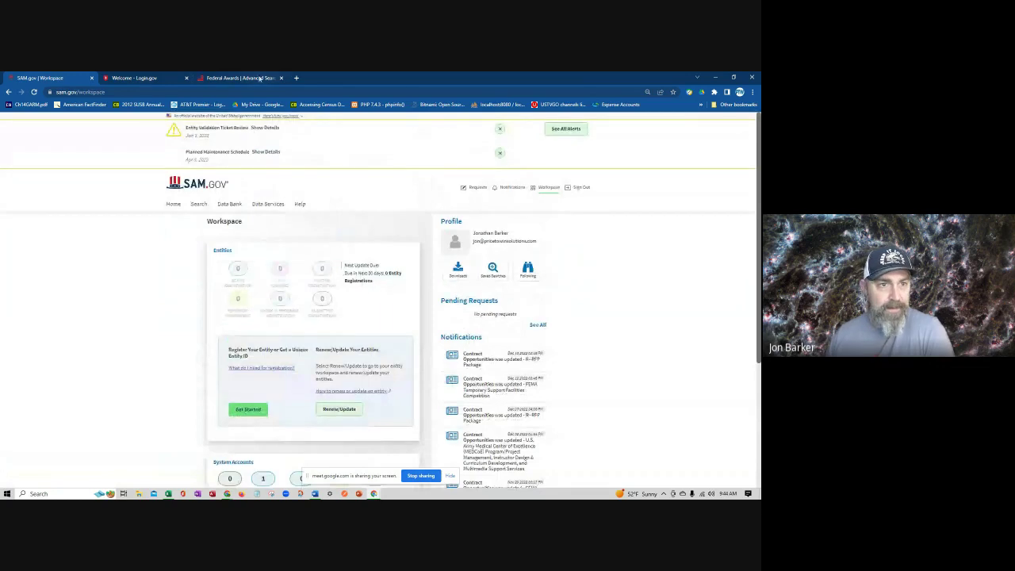
Load mygovtrax.com in place of the spare Login.gov page
{"action": "left_click", "coordinate": [135, 78]}
{"action": "left_click", "coordinate": [155, 92]}
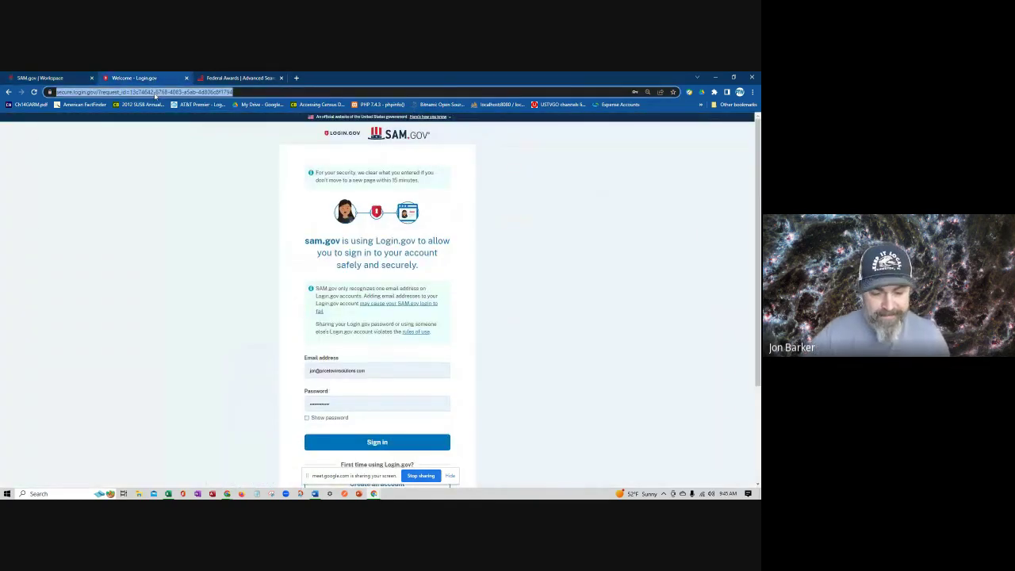
{"action": "type", "text": "my"}
{"action": "key", "text": "Return"}
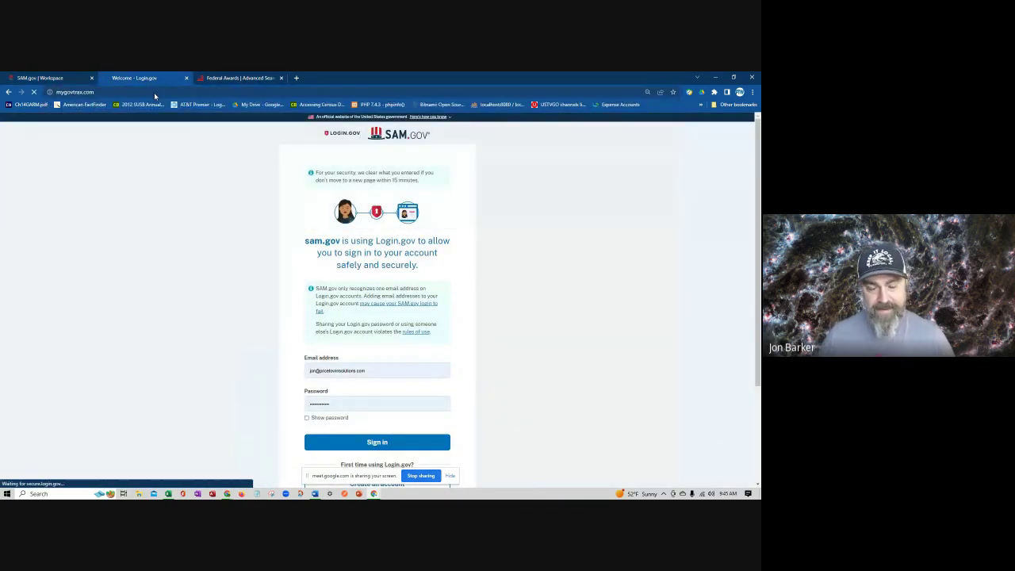
Go back from the SAM.gov workspace to the upcoming contracts PDF
{"action": "left_click", "coordinate": [38, 78]}
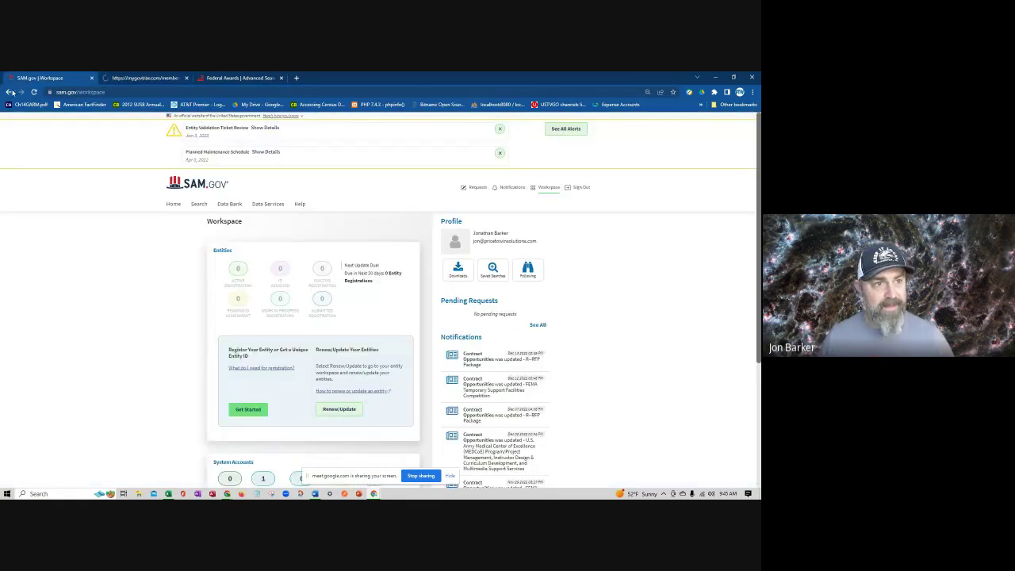
{"action": "left_click", "coordinate": [9, 92]}
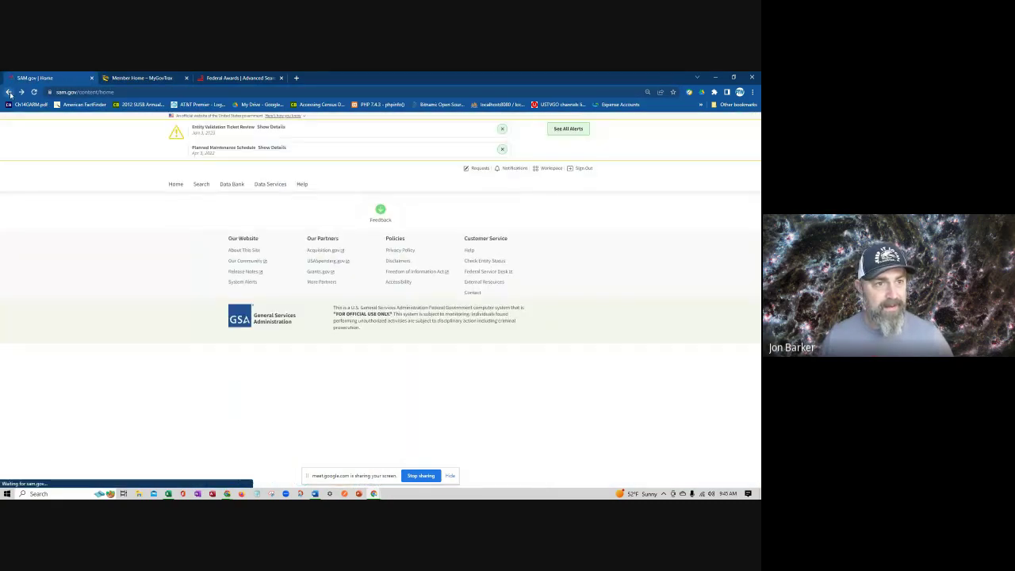
{"action": "left_click", "coordinate": [10, 93]}
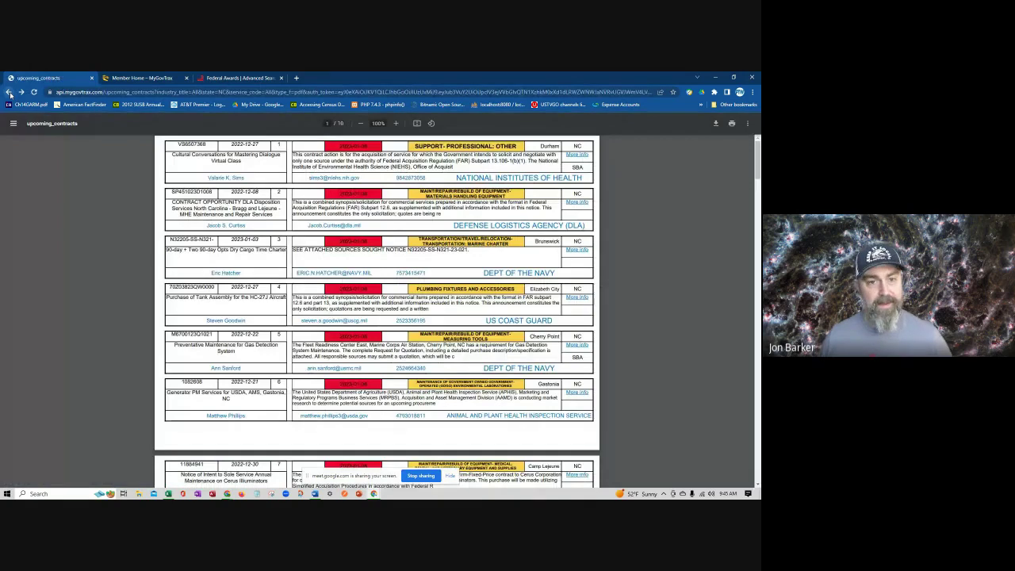
Find "PEST" in the upcoming contracts PDF again and open the Pest Control Services details in a new window
{"action": "scroll", "coordinate": [474, 314], "scroll_direction": "down", "scroll_amount": 3}
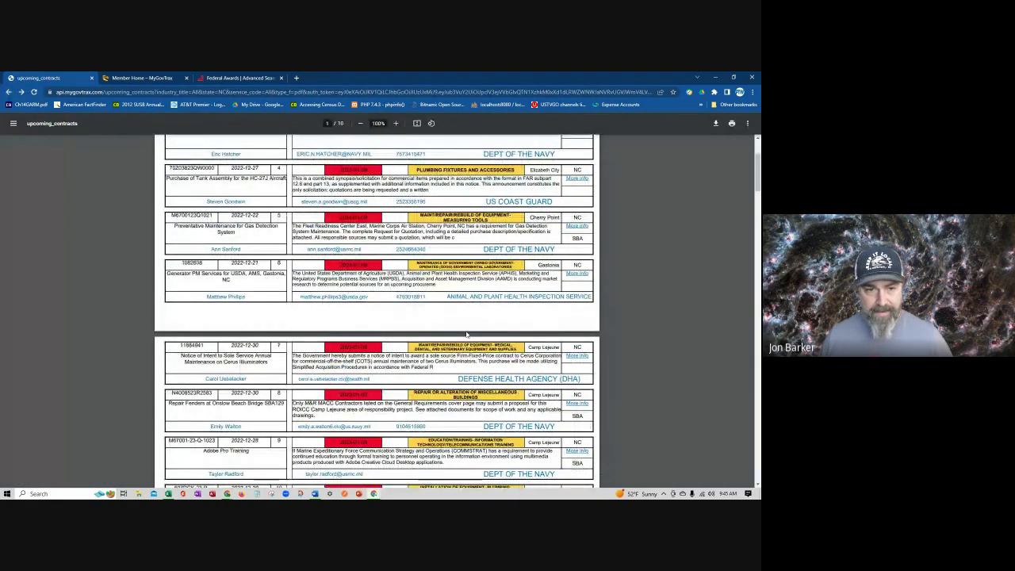
{"action": "key", "text": "ctrl+f"}
{"action": "type", "text": "pest"}
{"action": "key", "text": "Return"}
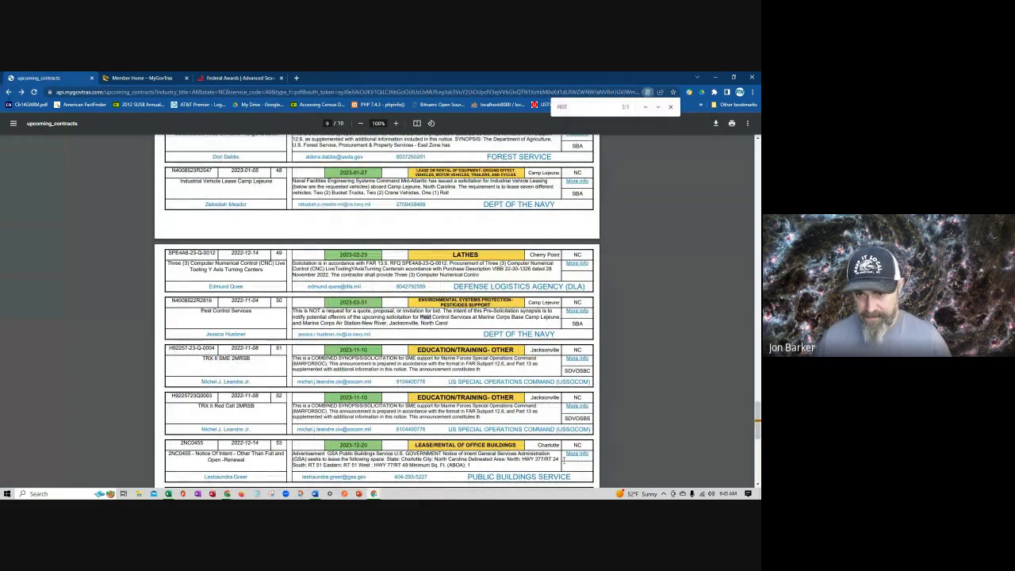
{"action": "right_click", "coordinate": [585, 311]}
{"action": "left_click", "coordinate": [596, 327]}
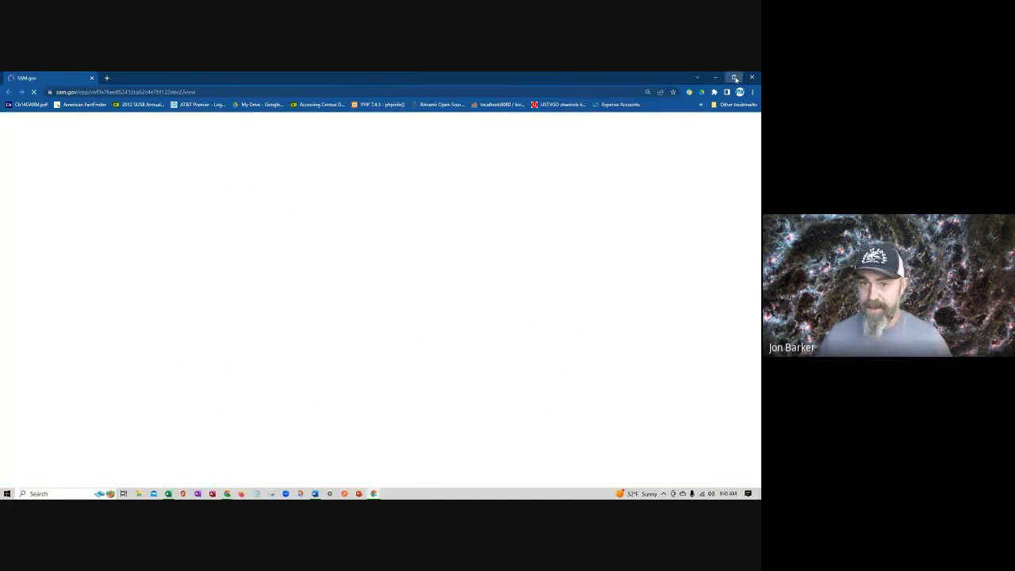
Arrange the SAM.gov Pest Control Services window and the contract list window side by side, both reduced from full screen
{"action": "double_click", "coordinate": [609, 75]}
{"action": "left_click_drag", "start_coordinate": [198, 119], "coordinate": [567, 133]}
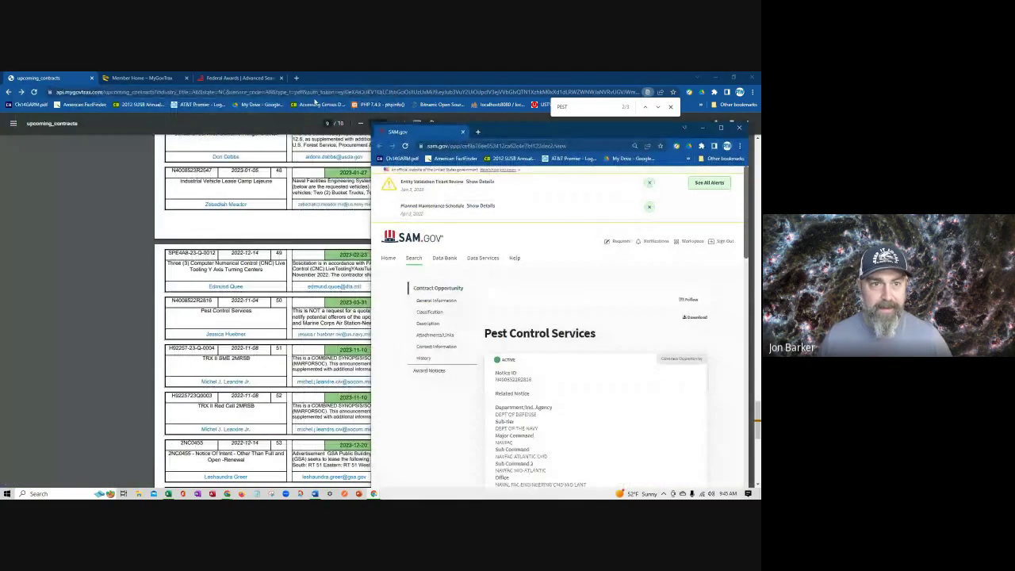
{"action": "double_click", "coordinate": [372, 78]}
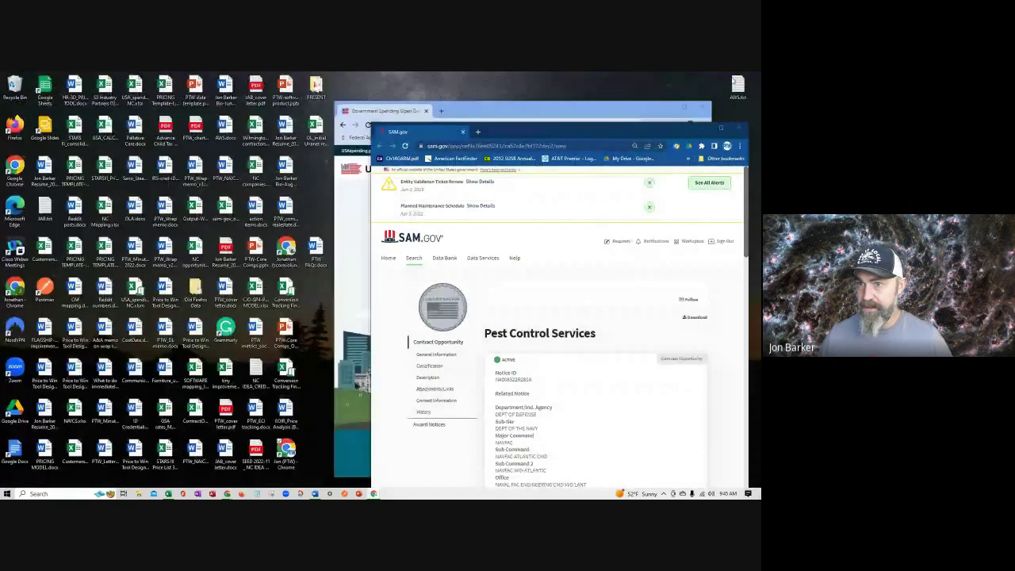
{"action": "key", "text": "Escape"}
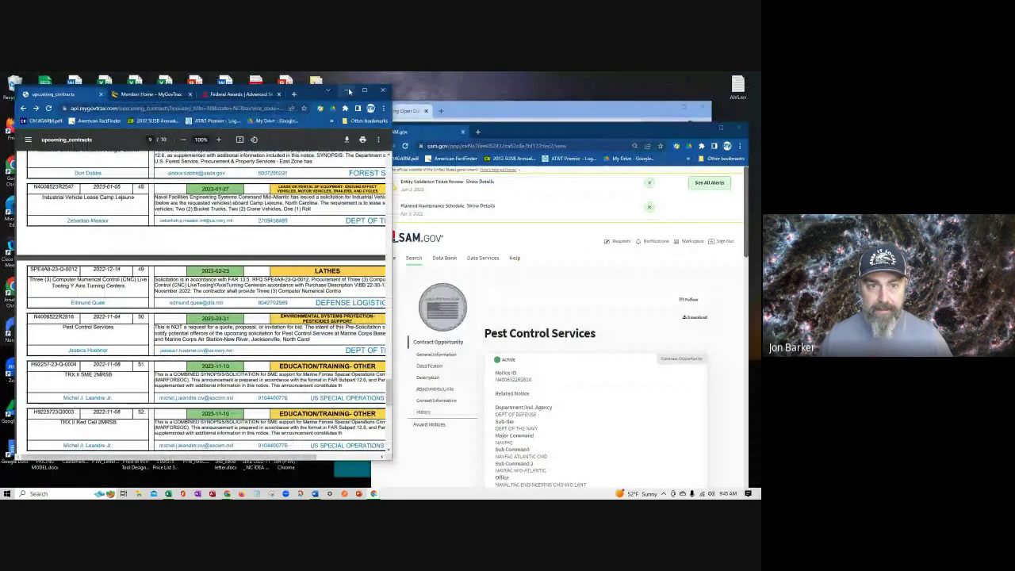
{"action": "scroll", "coordinate": [206, 301], "scroll_direction": "up", "scroll_amount": 3}
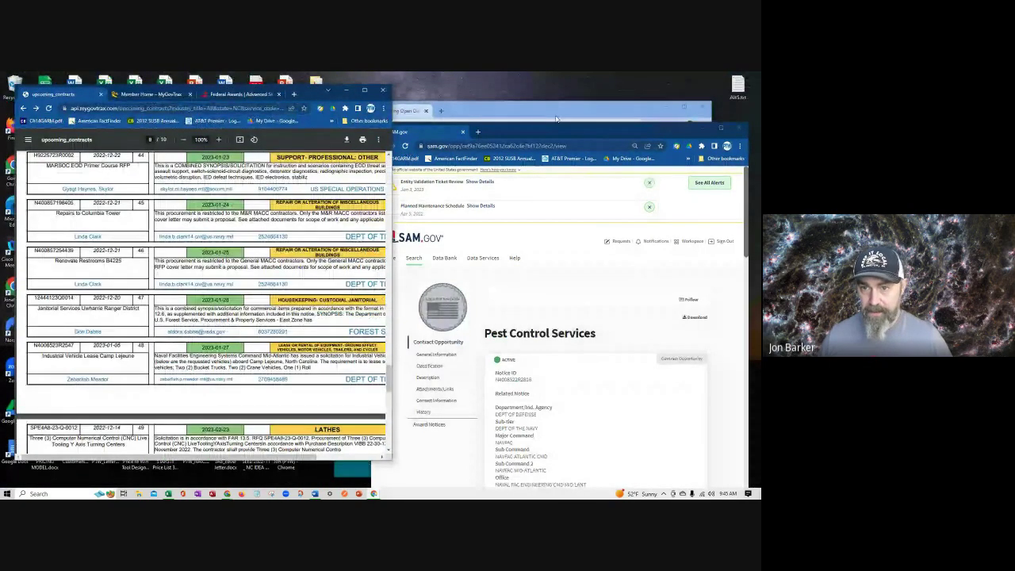
Move the Pest Control Services window level with the contract list and review its agency, general information and classification details
{"action": "left_click_drag", "start_coordinate": [556, 119], "coordinate": [546, 87]}
{"action": "scroll", "coordinate": [558, 285], "scroll_direction": "down", "scroll_amount": 1}
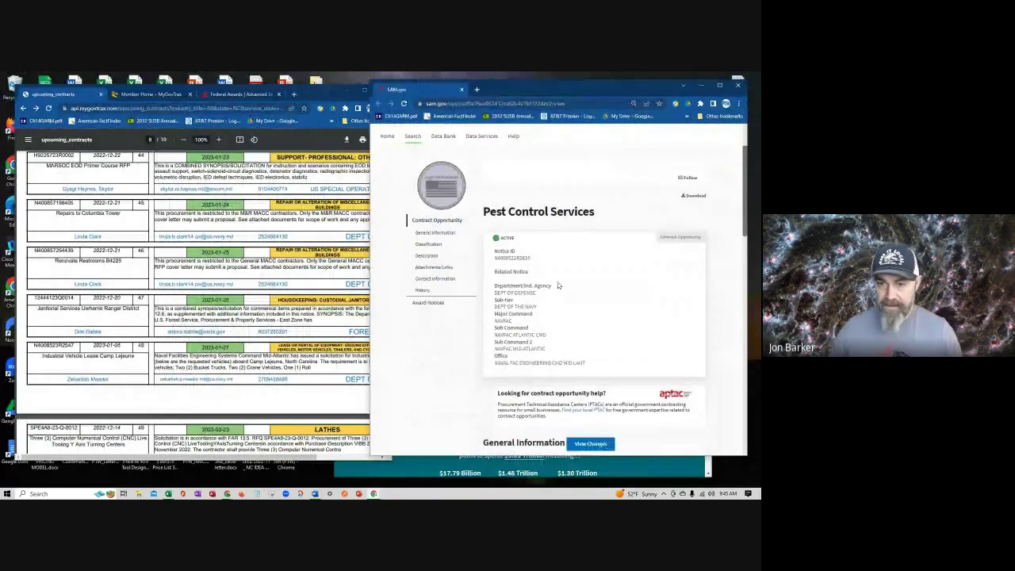
{"action": "scroll", "coordinate": [558, 285], "scroll_direction": "down", "scroll_amount": 2}
{"action": "scroll", "coordinate": [554, 274], "scroll_direction": "up", "scroll_amount": 1}
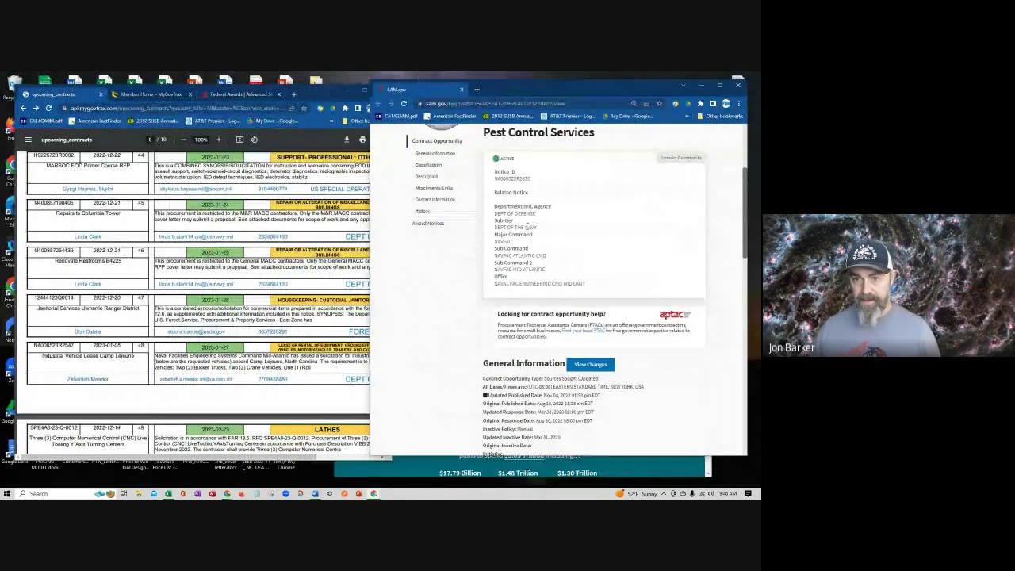
{"action": "scroll", "coordinate": [519, 225], "scroll_direction": "down", "scroll_amount": 1}
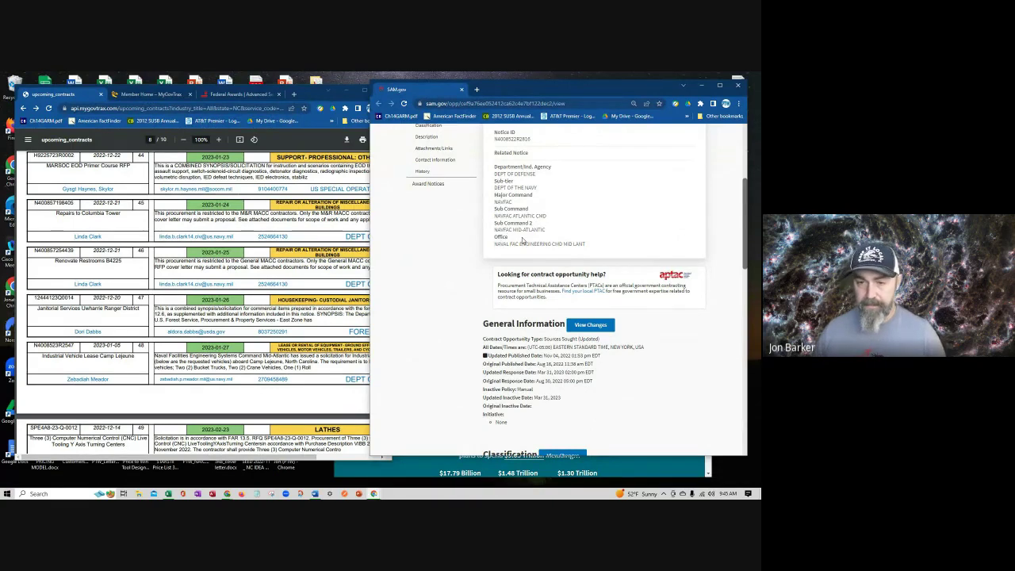
{"action": "scroll", "coordinate": [564, 242], "scroll_direction": "down", "scroll_amount": 1}
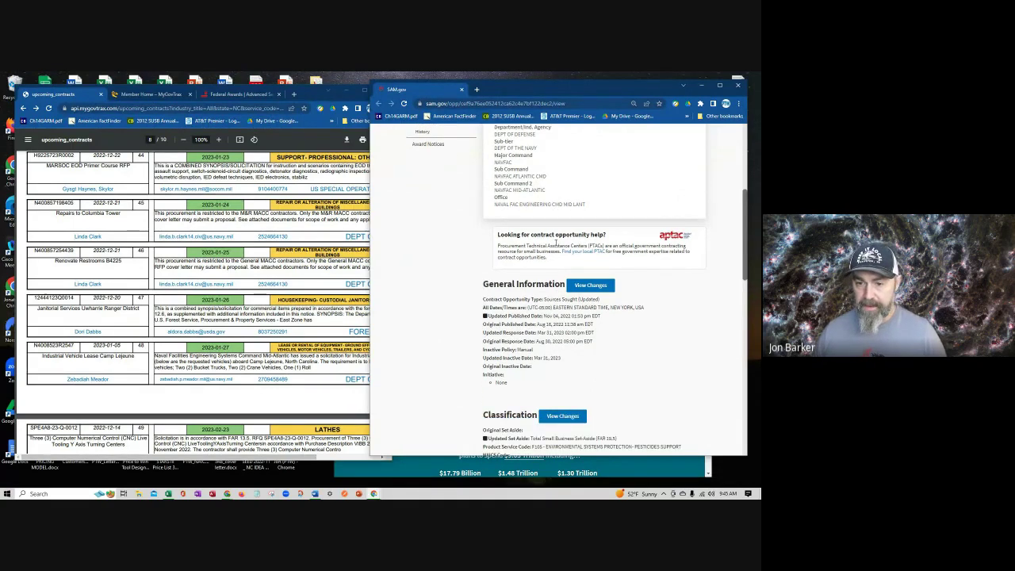
{"action": "scroll", "coordinate": [555, 243], "scroll_direction": "down", "scroll_amount": 3}
{"action": "scroll", "coordinate": [553, 240], "scroll_direction": "down", "scroll_amount": 1}
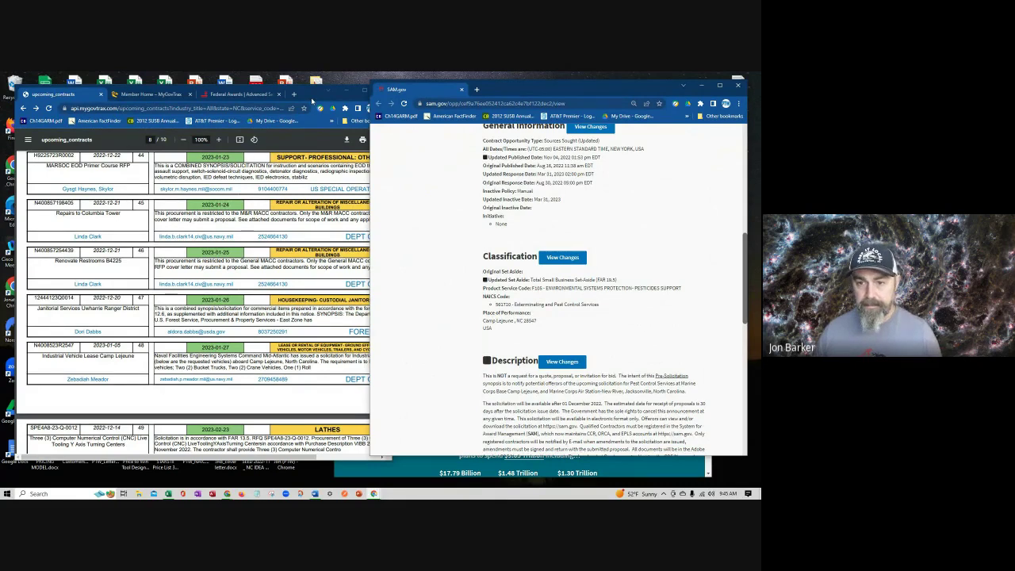
Highlight the updated set-aside entry in the opportunity's Classification section, then clear the highlight at the product service code
{"action": "mouse_move", "coordinate": [238, 94]}
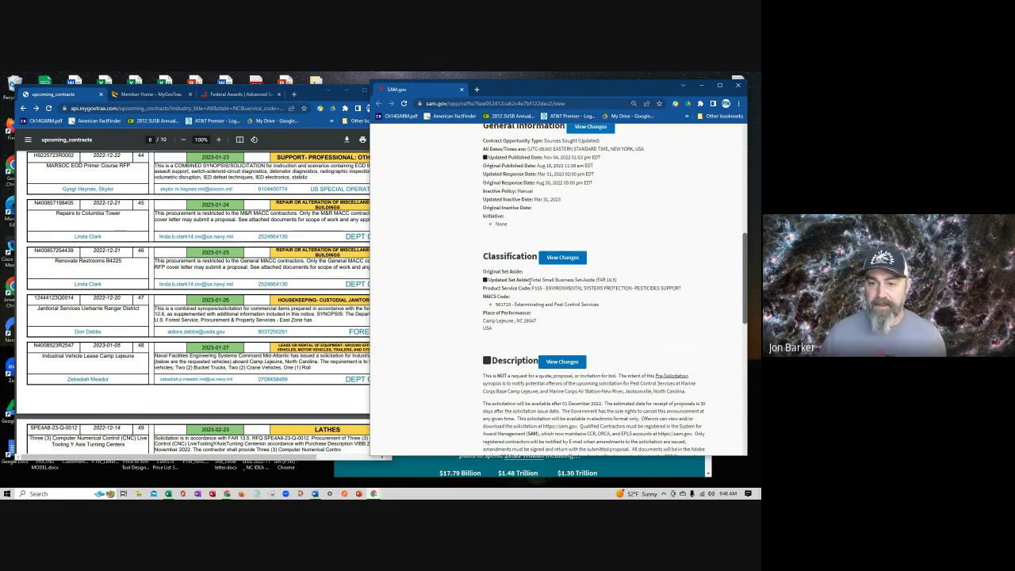
{"action": "left_click_drag", "start_coordinate": [531, 279], "coordinate": [636, 285]}
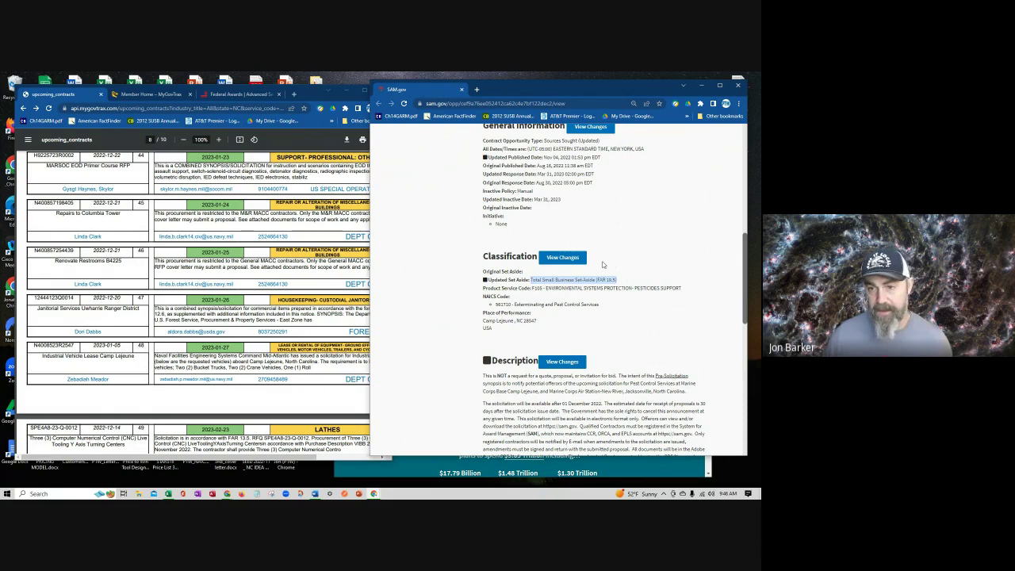
{"action": "left_click", "coordinate": [531, 292]}
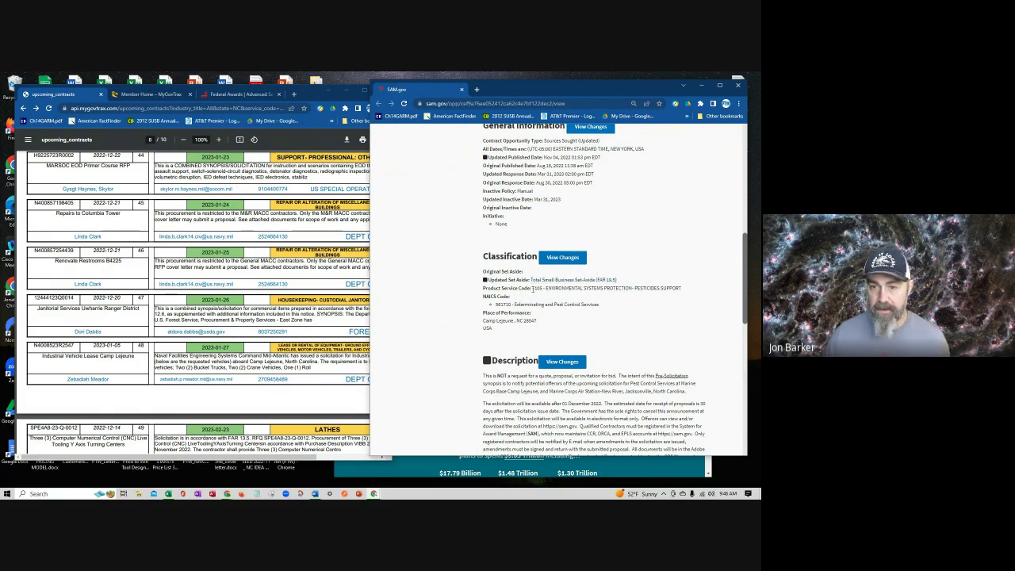
Switch to USAspending.gov, reset the award search and reopen Advanced Search from the site's home page
{"action": "left_click", "coordinate": [242, 94]}
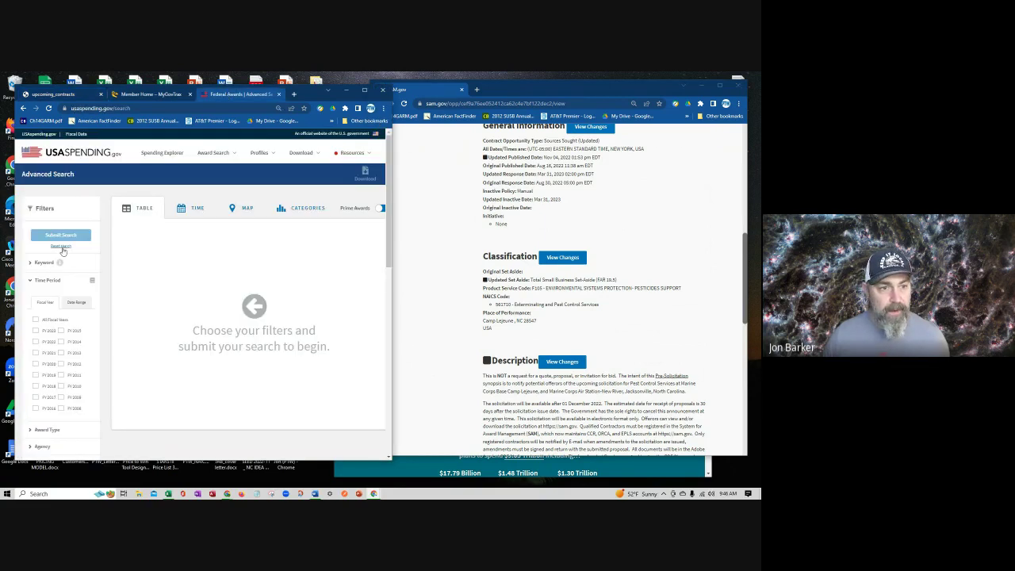
{"action": "left_click", "coordinate": [61, 246]}
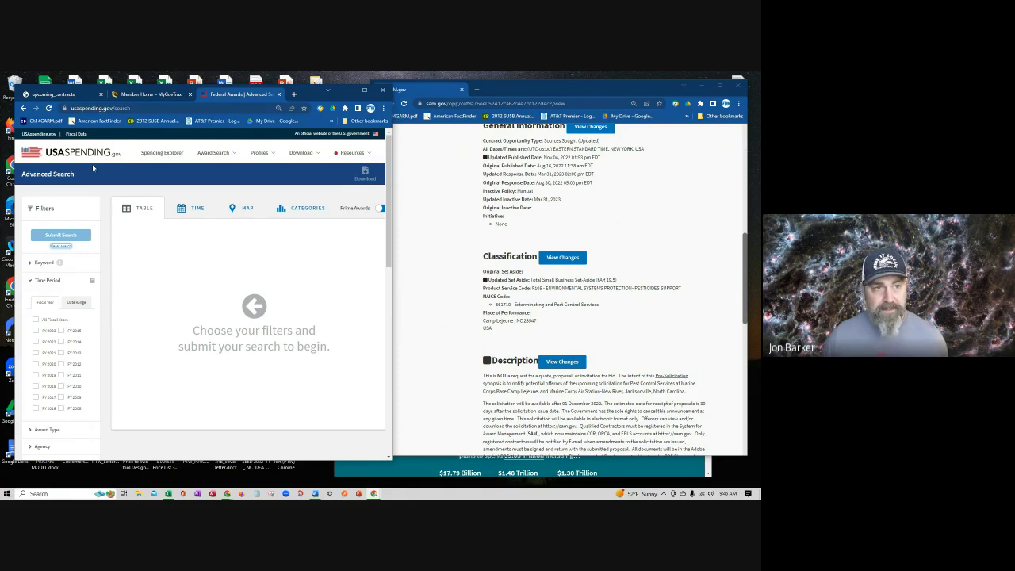
{"action": "left_click", "coordinate": [67, 154]}
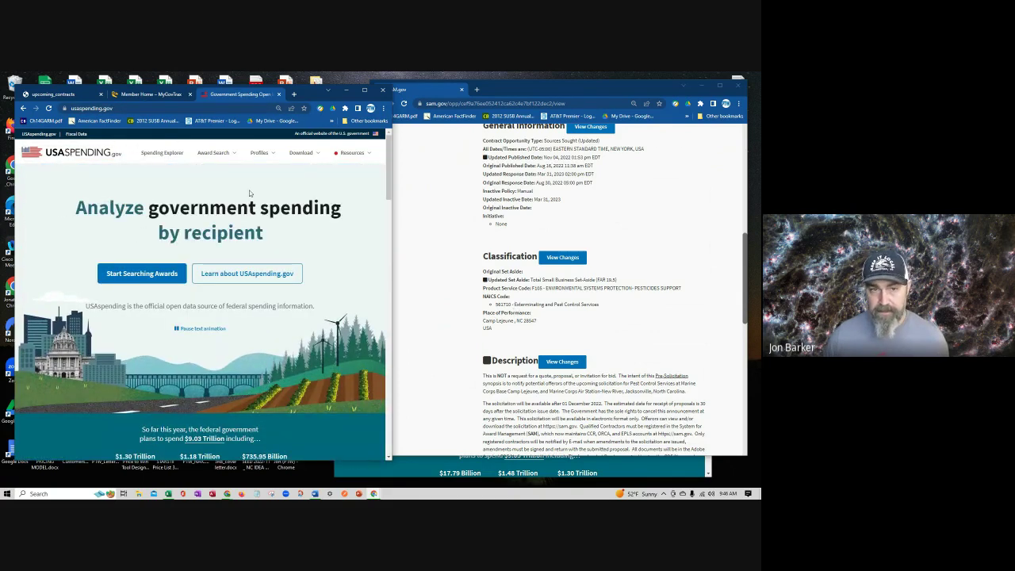
{"action": "mouse_move", "coordinate": [214, 153]}
{"action": "left_click", "coordinate": [219, 172]}
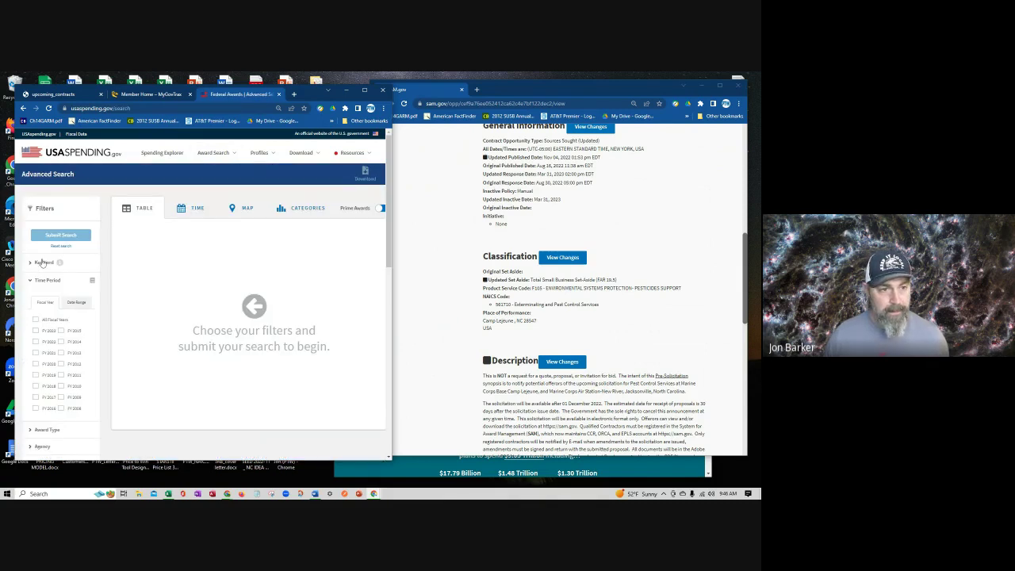
Filter the award search's time period to fiscal years 2018 through 2023
{"action": "scroll", "coordinate": [40, 266], "scroll_direction": "down", "scroll_amount": 1}
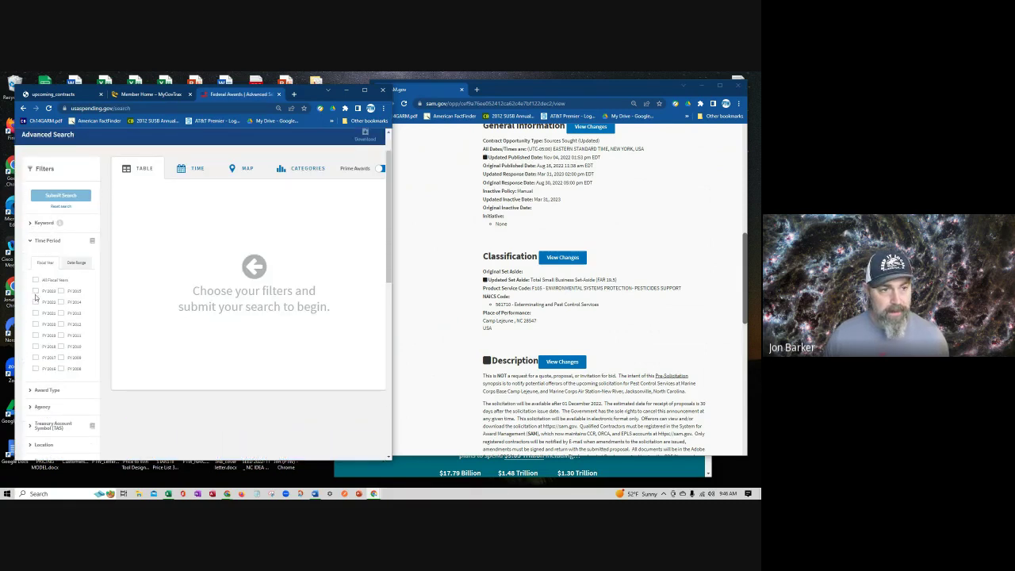
{"action": "left_click", "coordinate": [35, 291]}
{"action": "left_click", "coordinate": [34, 302]}
{"action": "left_click", "coordinate": [35, 313]}
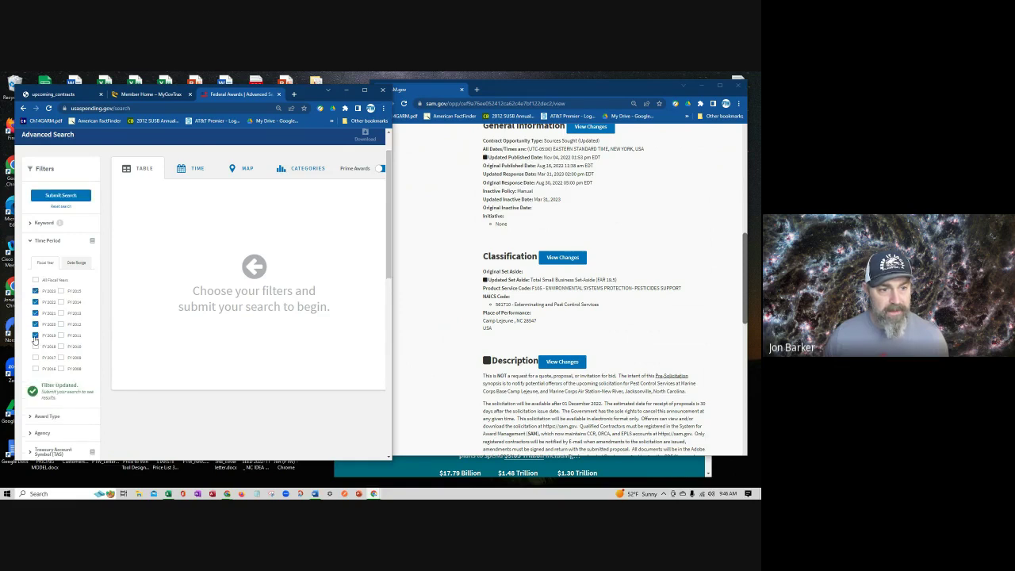
Add NAICS code 561710, Exterminating and Pest Control Services, to the award search filters
{"action": "scroll", "coordinate": [64, 317], "scroll_direction": "down", "scroll_amount": 3}
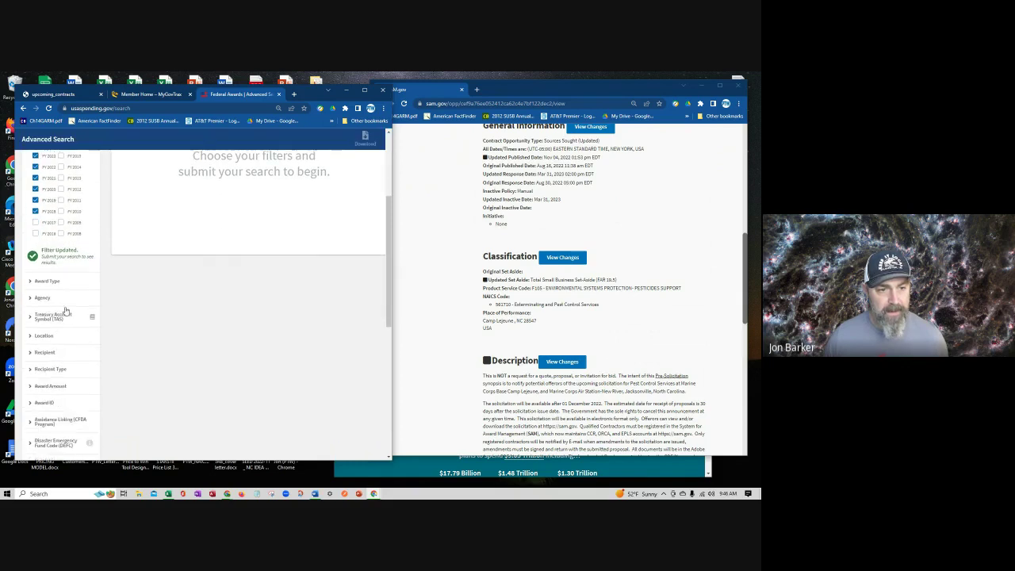
{"action": "scroll", "coordinate": [66, 311], "scroll_direction": "down", "scroll_amount": 1}
{"action": "scroll", "coordinate": [62, 305], "scroll_direction": "down", "scroll_amount": 1}
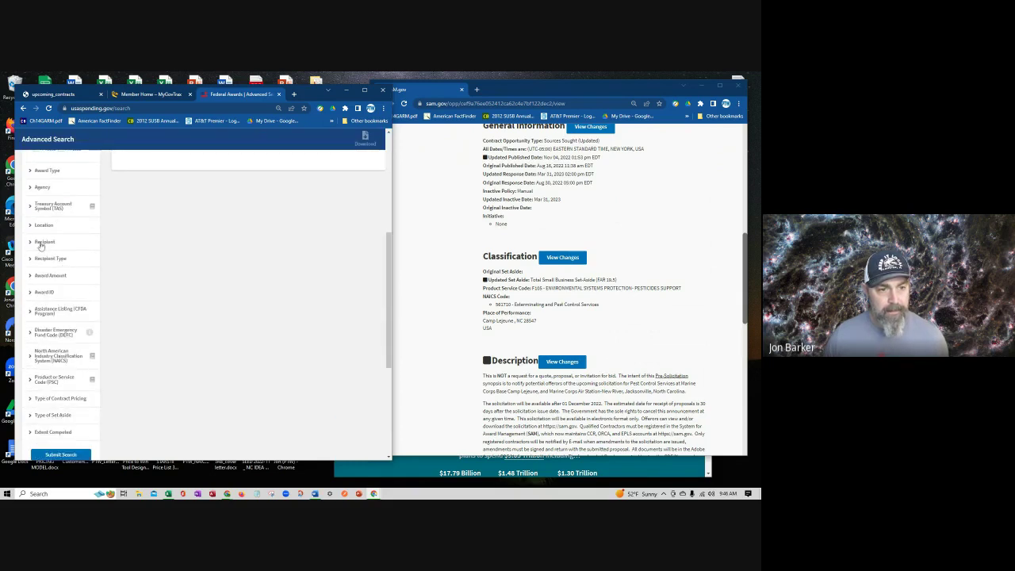
{"action": "scroll", "coordinate": [36, 244], "scroll_direction": "down", "scroll_amount": 1}
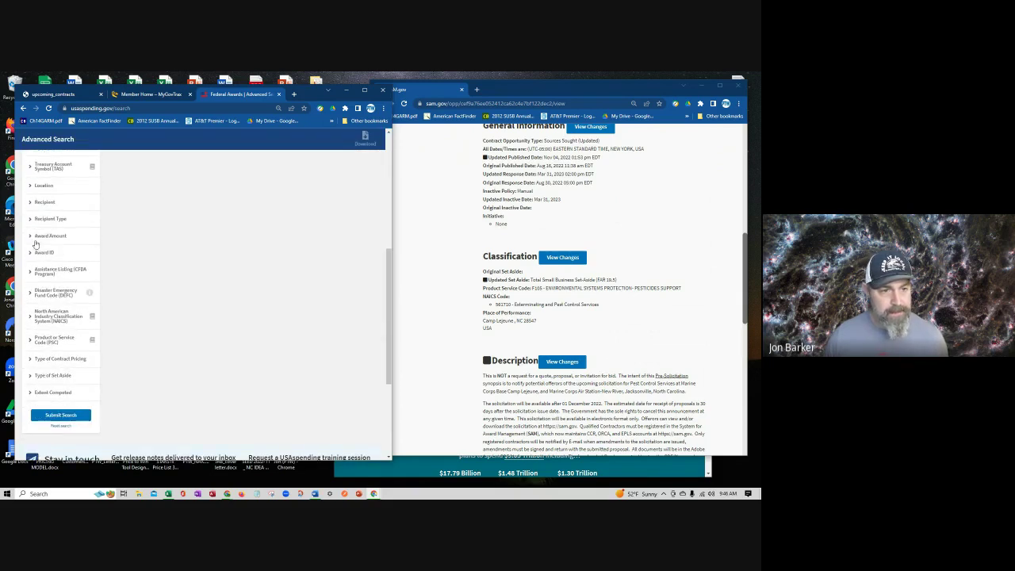
{"action": "left_click", "coordinate": [72, 313]}
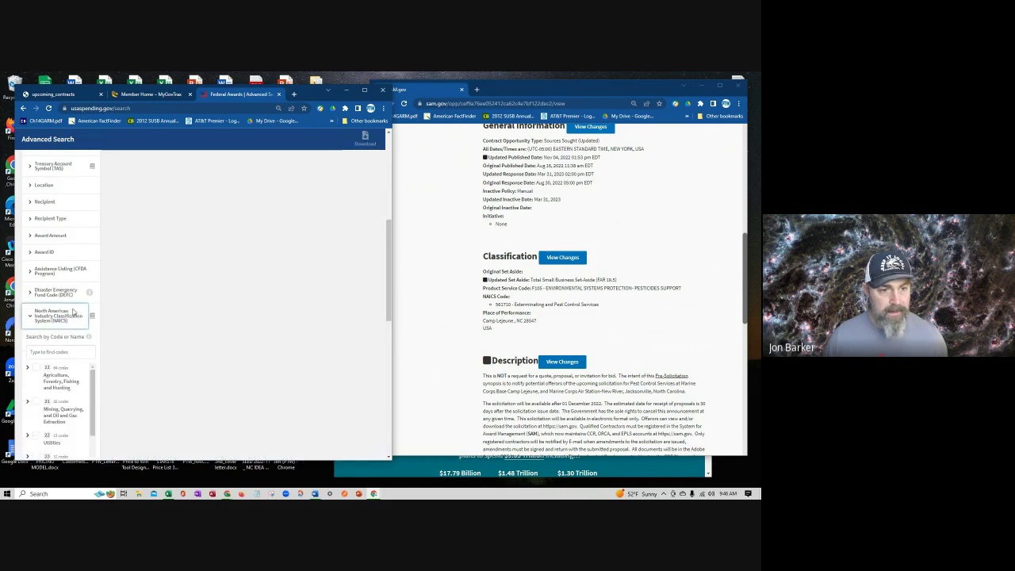
{"action": "scroll", "coordinate": [55, 317], "scroll_direction": "down", "scroll_amount": 1}
{"action": "left_click", "coordinate": [55, 315]}
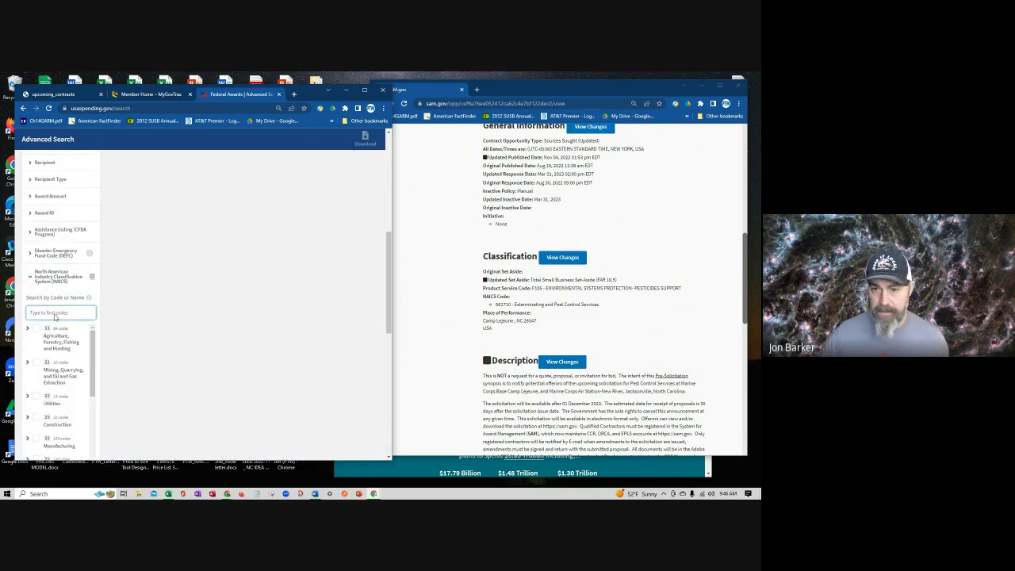
{"action": "type", "text": "561710"}
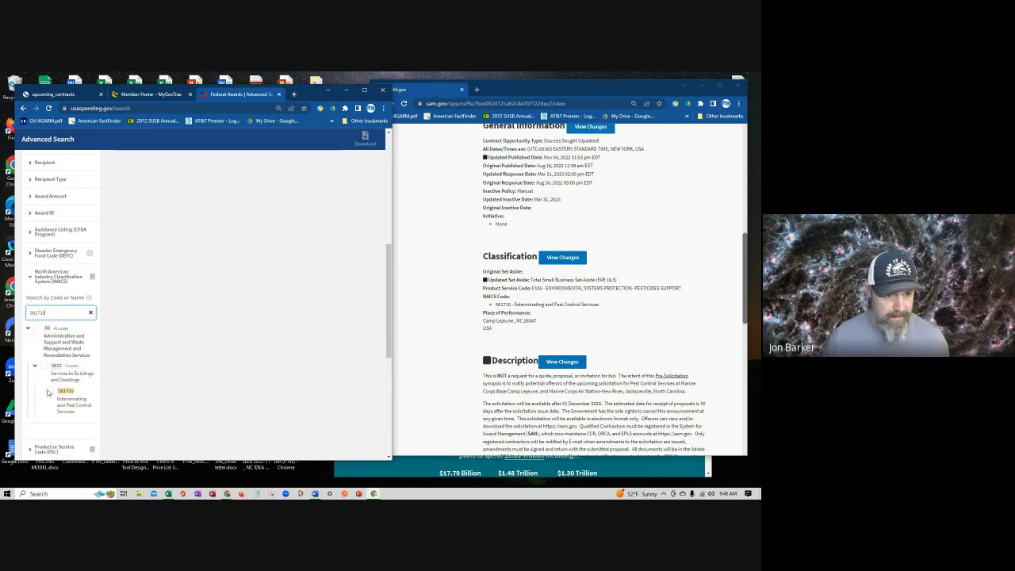
{"action": "left_click", "coordinate": [50, 391]}
Add product or service code F105, Environmental Systems Protection - Pesticides Support, to the award search filters
{"action": "scroll", "coordinate": [149, 327], "scroll_direction": "down", "scroll_amount": 3}
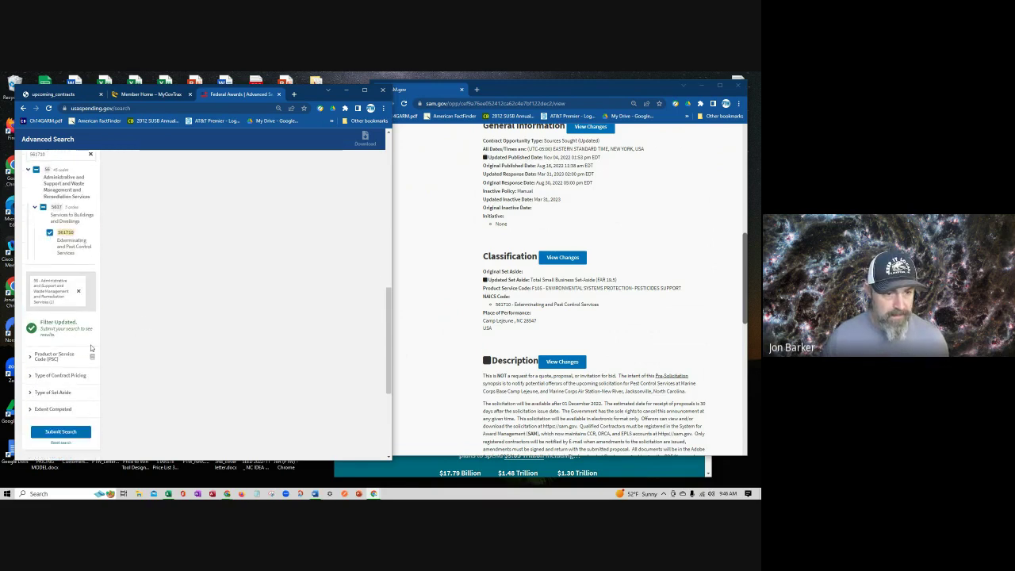
{"action": "left_click", "coordinate": [30, 359]}
{"action": "scroll", "coordinate": [125, 279], "scroll_direction": "down", "scroll_amount": 2}
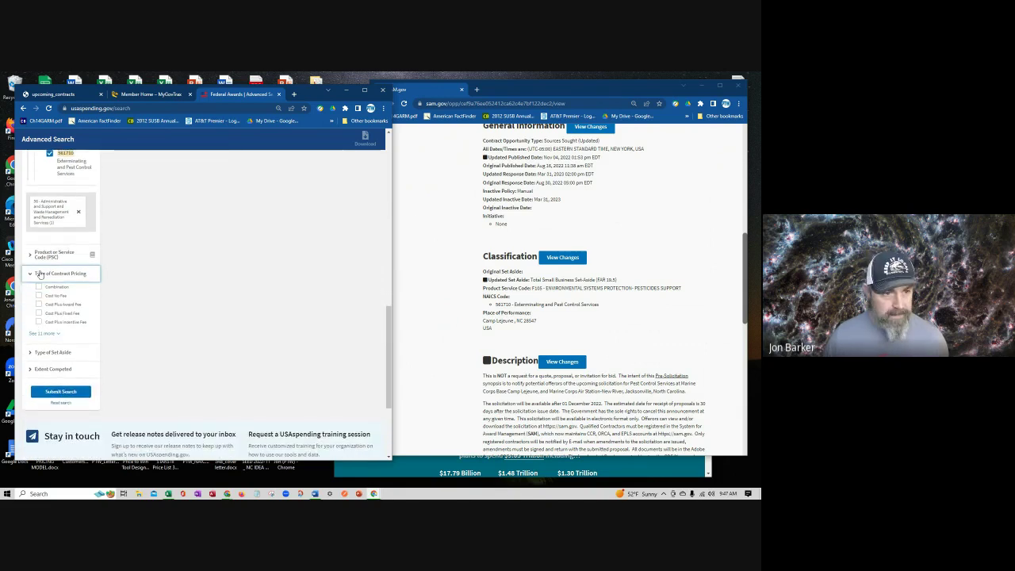
{"action": "left_click", "coordinate": [40, 256]}
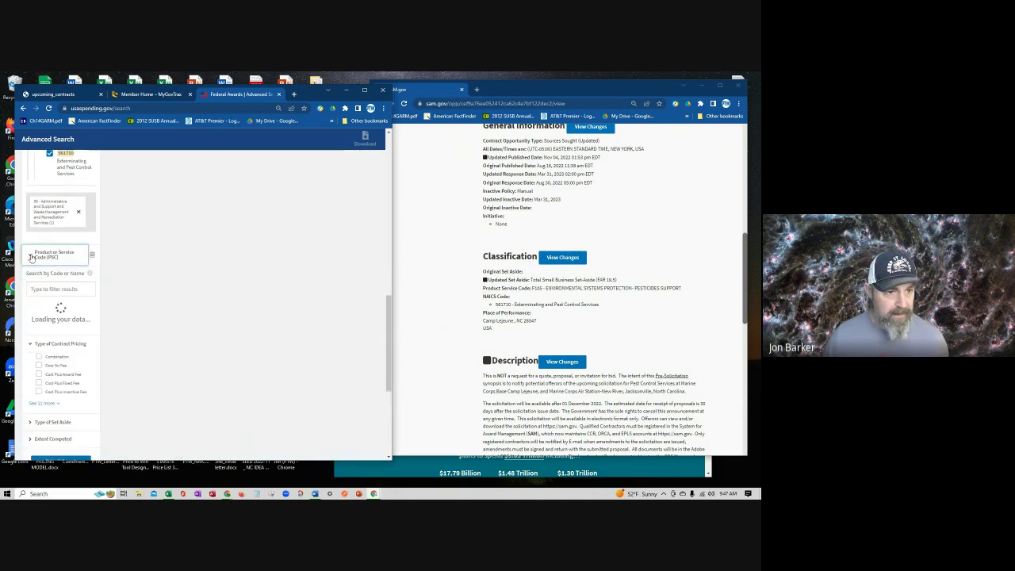
{"action": "left_click", "coordinate": [56, 290]}
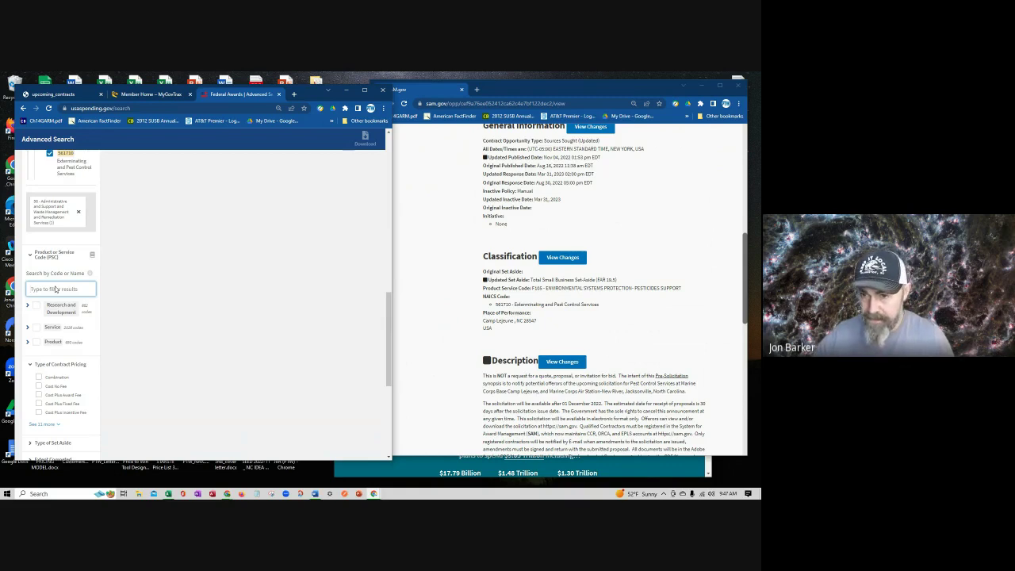
{"action": "type", "text": "f105"}
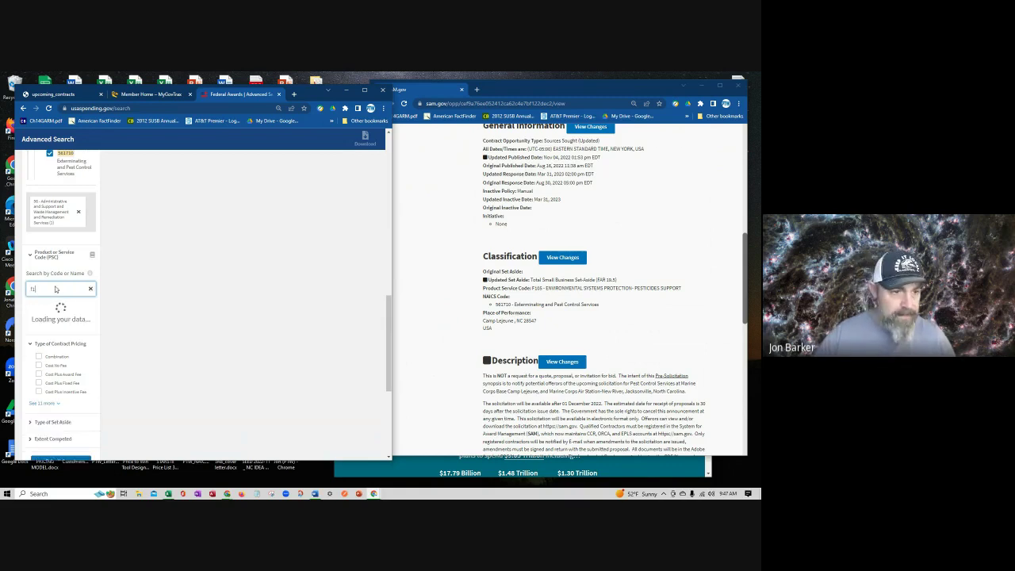
{"action": "double_click", "coordinate": [46, 290]}
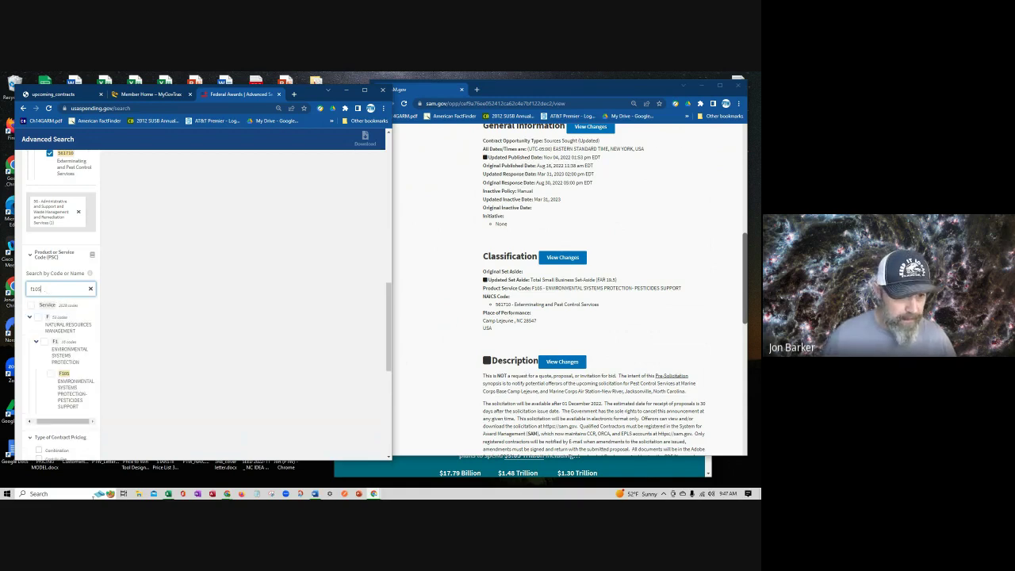
{"action": "left_click", "coordinate": [56, 374]}
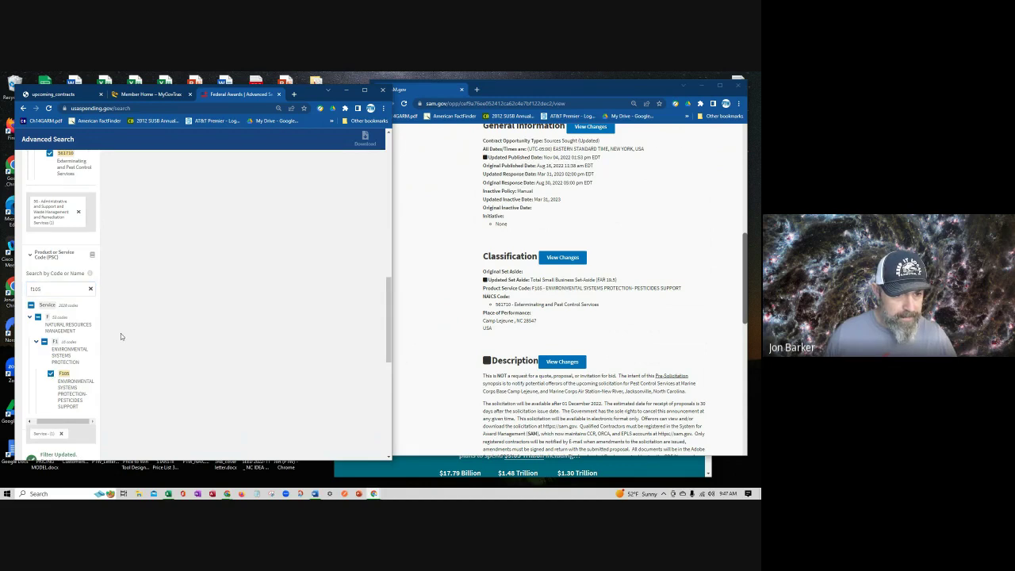
Submit the award search with the chosen fiscal years, NAICS code and product or service code
{"action": "scroll", "coordinate": [121, 333], "scroll_direction": "up", "scroll_amount": 3}
{"action": "scroll", "coordinate": [120, 333], "scroll_direction": "up", "scroll_amount": 10}
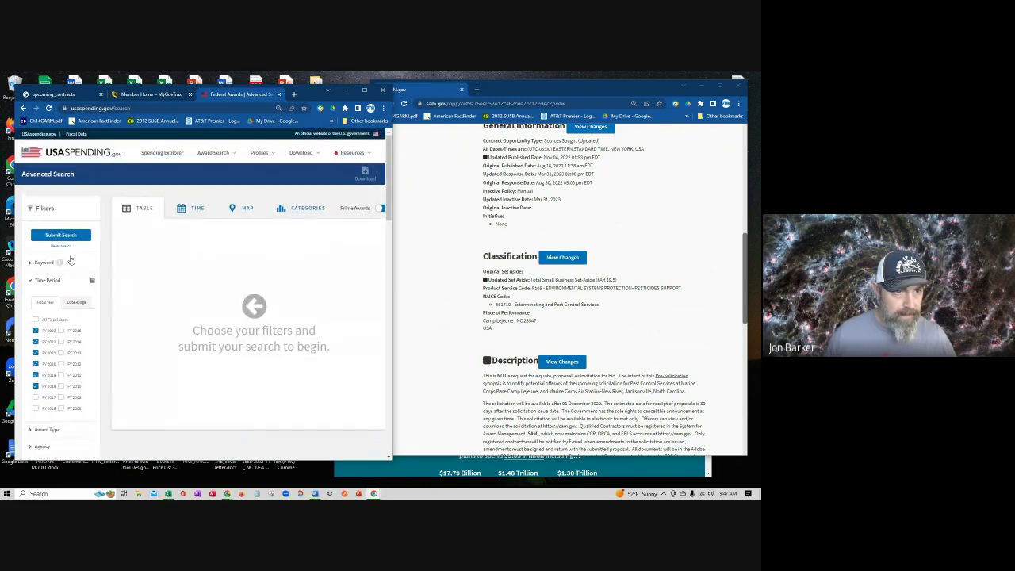
{"action": "left_click", "coordinate": [57, 233]}
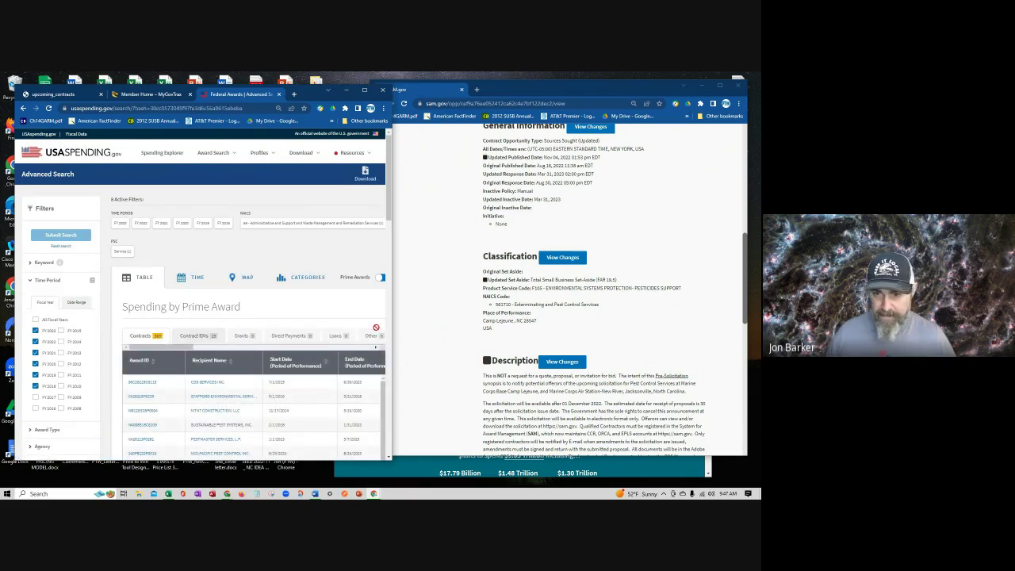
Set the place of performance country to United States in the award search's location filter
{"action": "scroll", "coordinate": [253, 335], "scroll_direction": "down", "scroll_amount": 1}
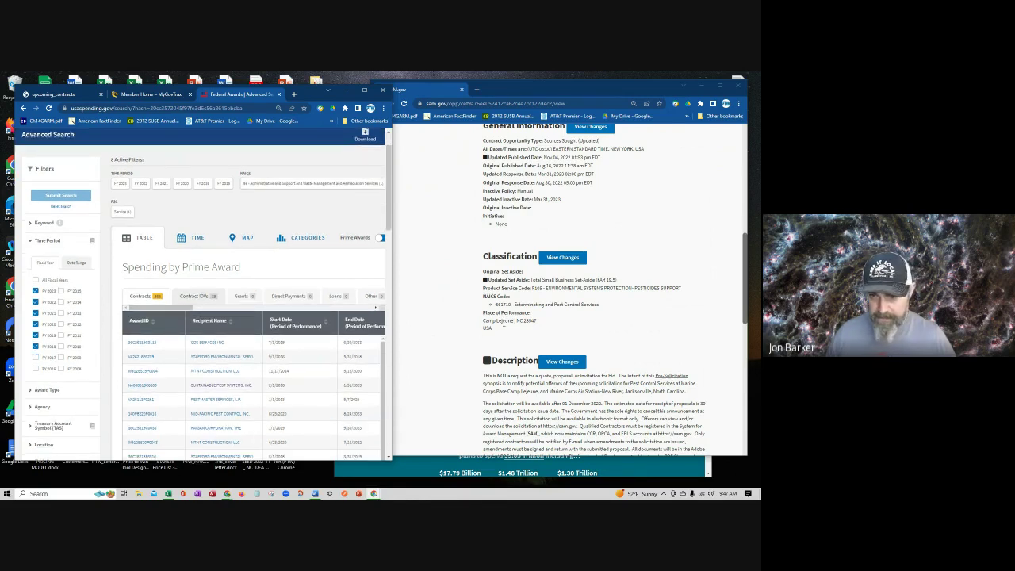
{"action": "scroll", "coordinate": [503, 323], "scroll_direction": "down", "scroll_amount": 1}
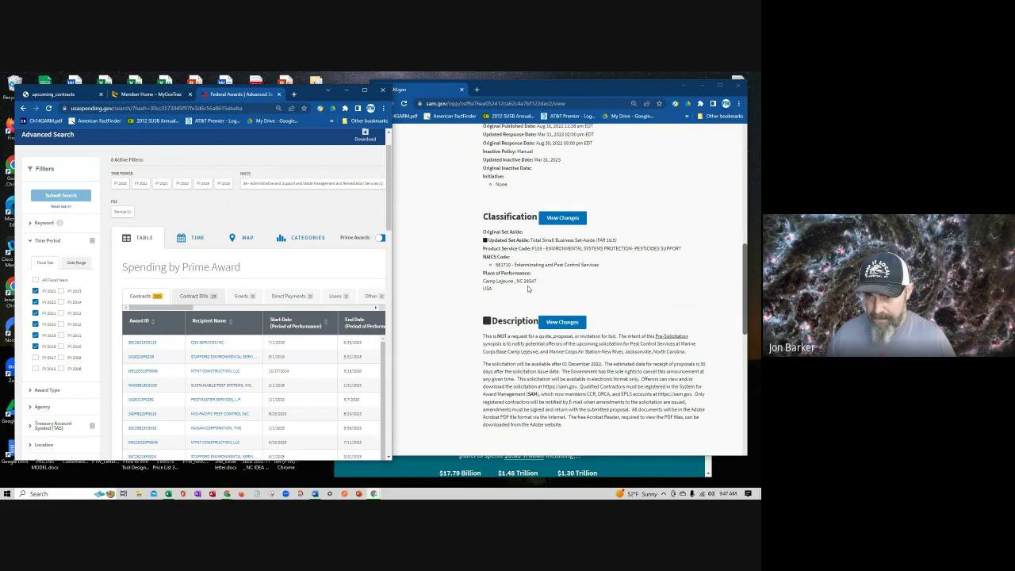
{"action": "scroll", "coordinate": [63, 294], "scroll_direction": "down", "scroll_amount": 4}
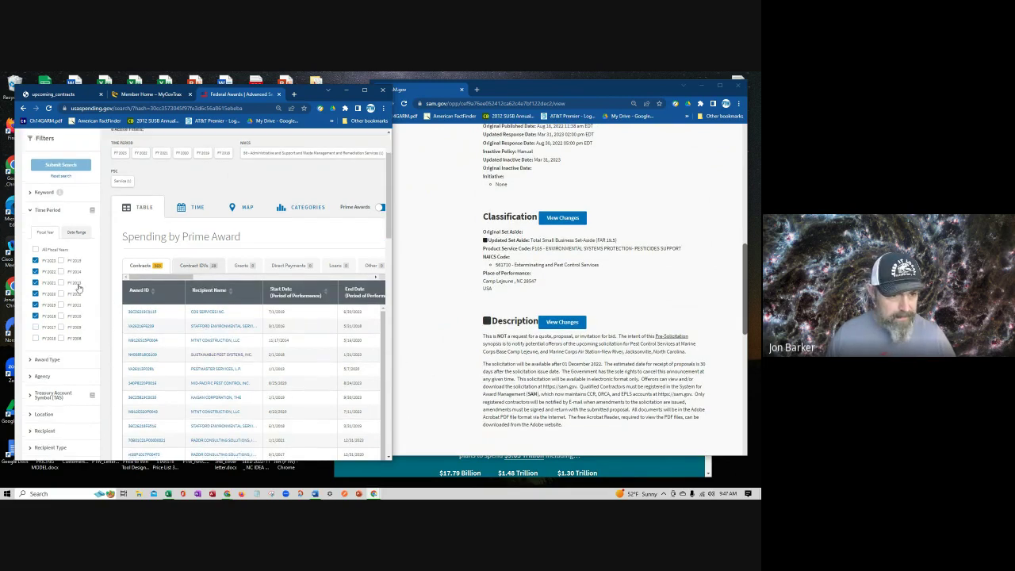
{"action": "left_click", "coordinate": [37, 305]}
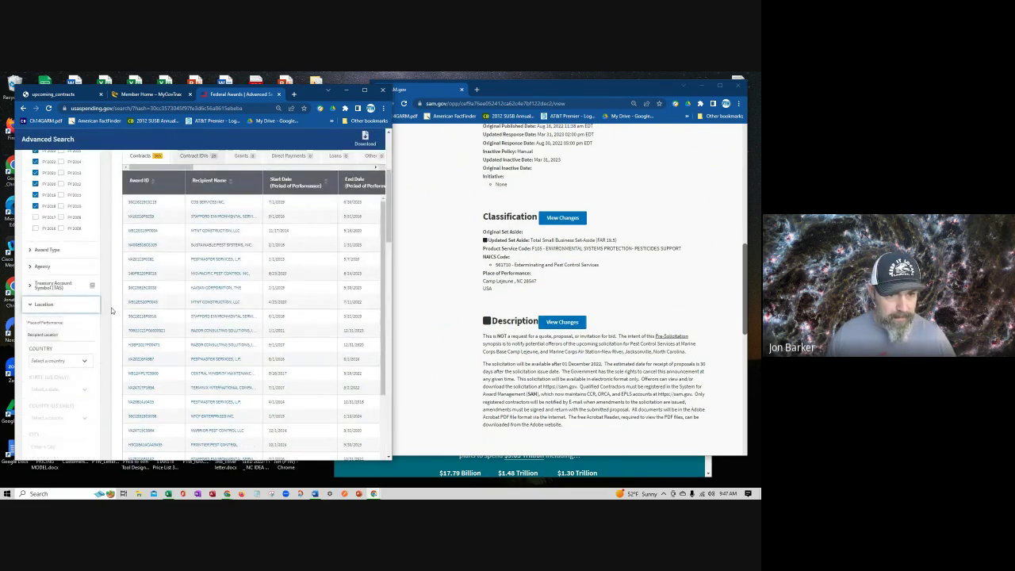
{"action": "left_click", "coordinate": [54, 361]}
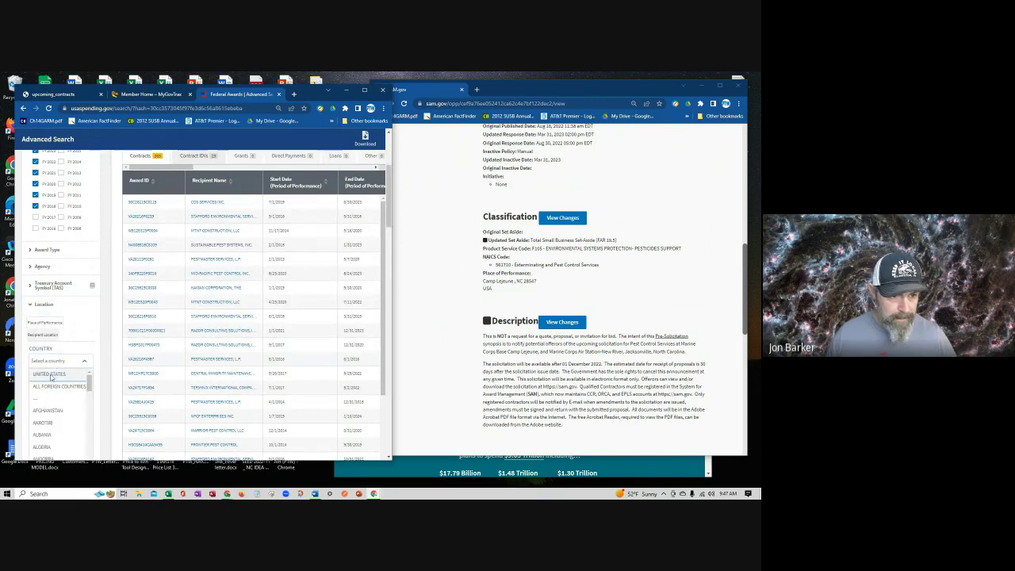
{"action": "left_click", "coordinate": [52, 378]}
Add North Carolina as the place of performance state and resubmit the award search
{"action": "scroll", "coordinate": [82, 306], "scroll_direction": "down", "scroll_amount": 2}
{"action": "left_click", "coordinate": [54, 310]}
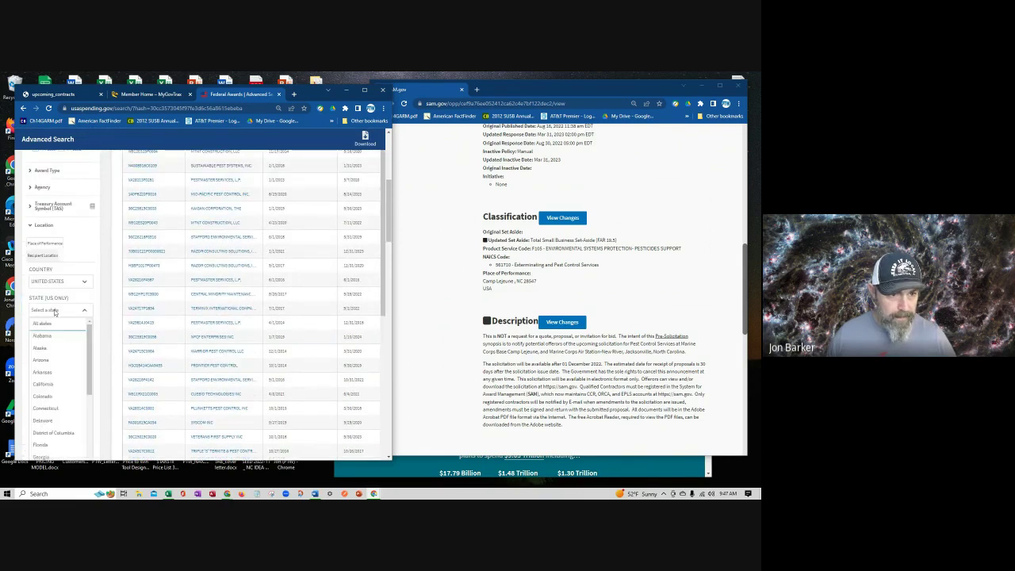
{"action": "scroll", "coordinate": [67, 349], "scroll_direction": "down", "scroll_amount": 3}
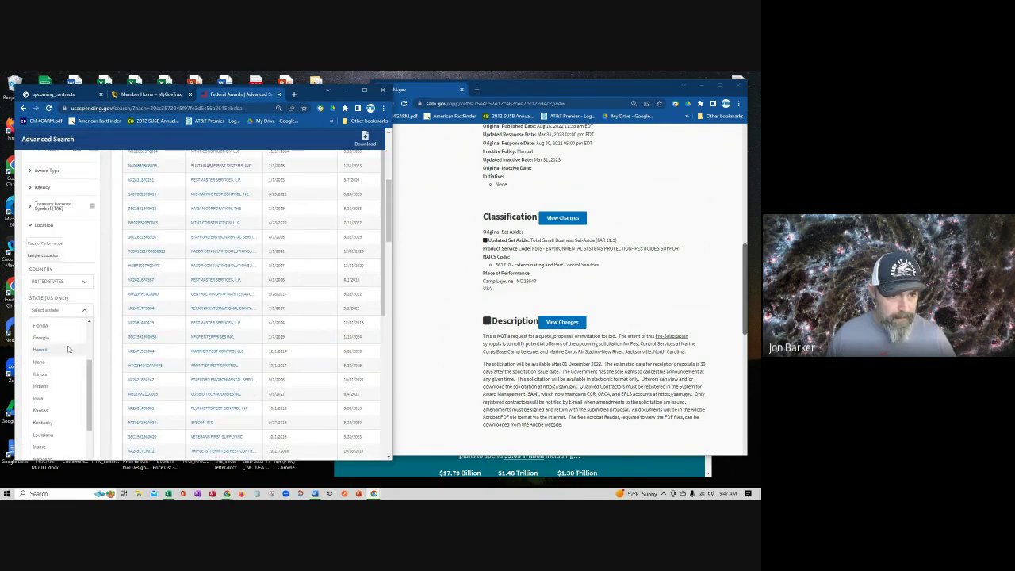
{"action": "scroll", "coordinate": [67, 348], "scroll_direction": "down", "scroll_amount": 4}
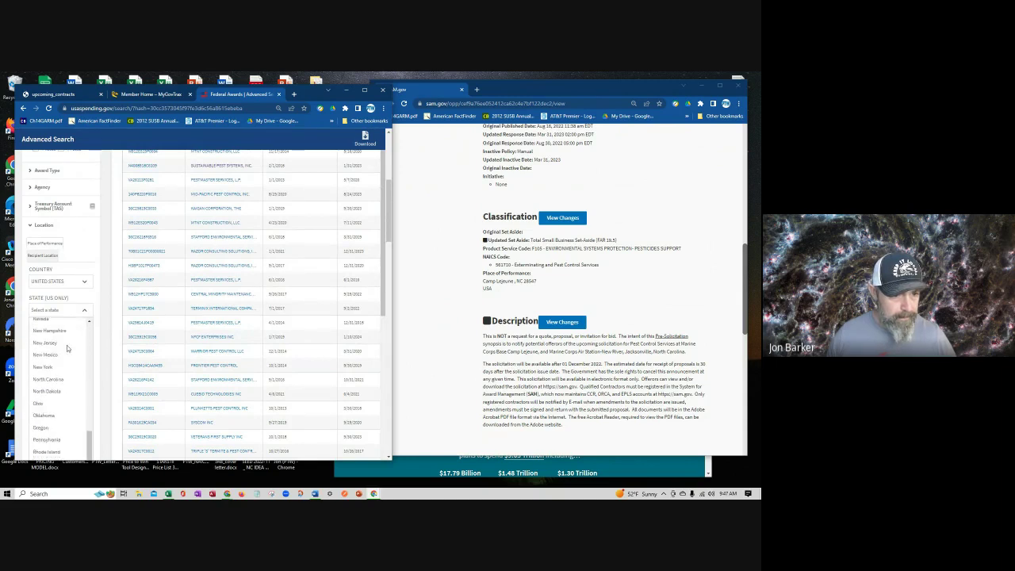
{"action": "left_click", "coordinate": [49, 379]}
{"action": "scroll", "coordinate": [49, 380], "scroll_direction": "down", "scroll_amount": 3}
{"action": "left_click", "coordinate": [75, 302]}
{"action": "scroll", "coordinate": [86, 284], "scroll_direction": "up", "scroll_amount": 5}
{"action": "left_click", "coordinate": [60, 234]}
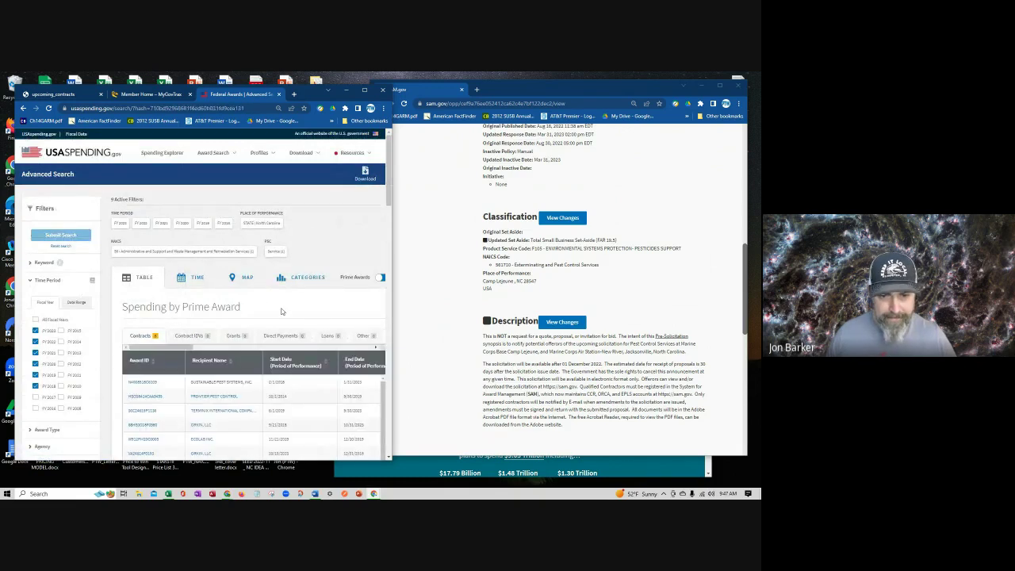
Download the Pre-Solicitation Notice PDF from the SAM.gov opportunity's attachments and open it
{"action": "scroll", "coordinate": [566, 284], "scroll_direction": "up", "scroll_amount": 1}
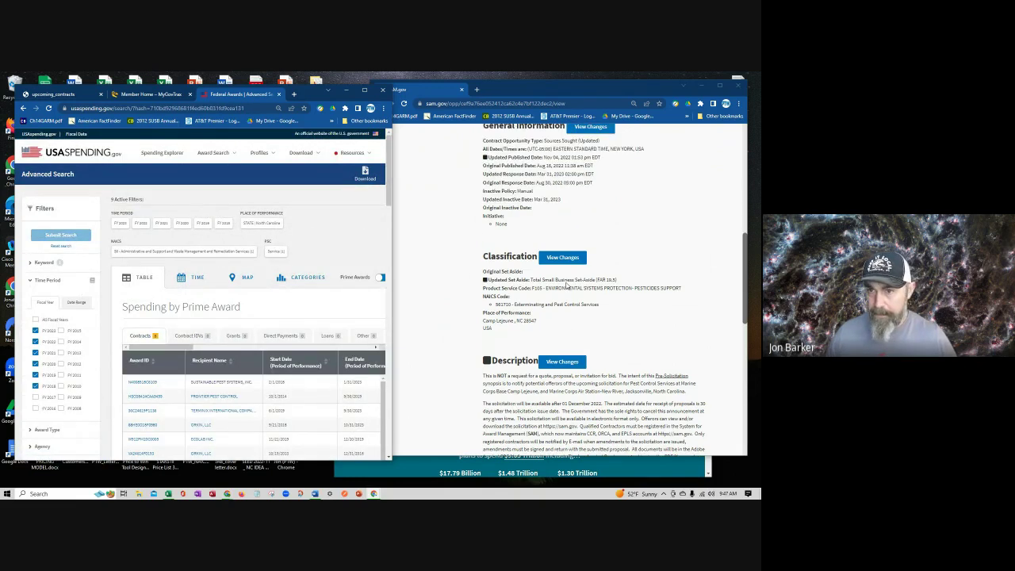
{"action": "scroll", "coordinate": [567, 285], "scroll_direction": "down", "scroll_amount": 3}
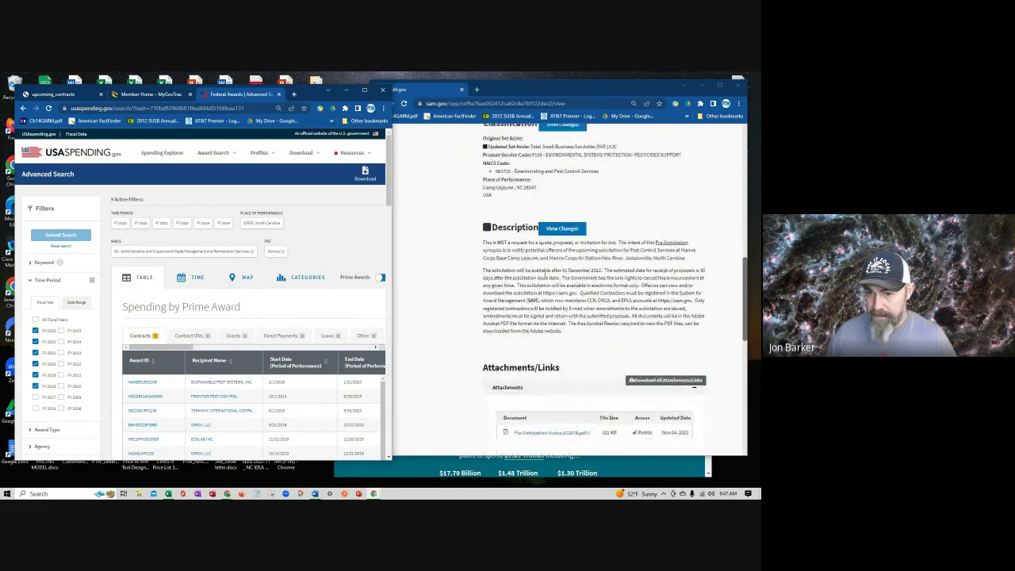
{"action": "scroll", "coordinate": [545, 305], "scroll_direction": "down", "scroll_amount": 3}
{"action": "left_click", "coordinate": [551, 330]}
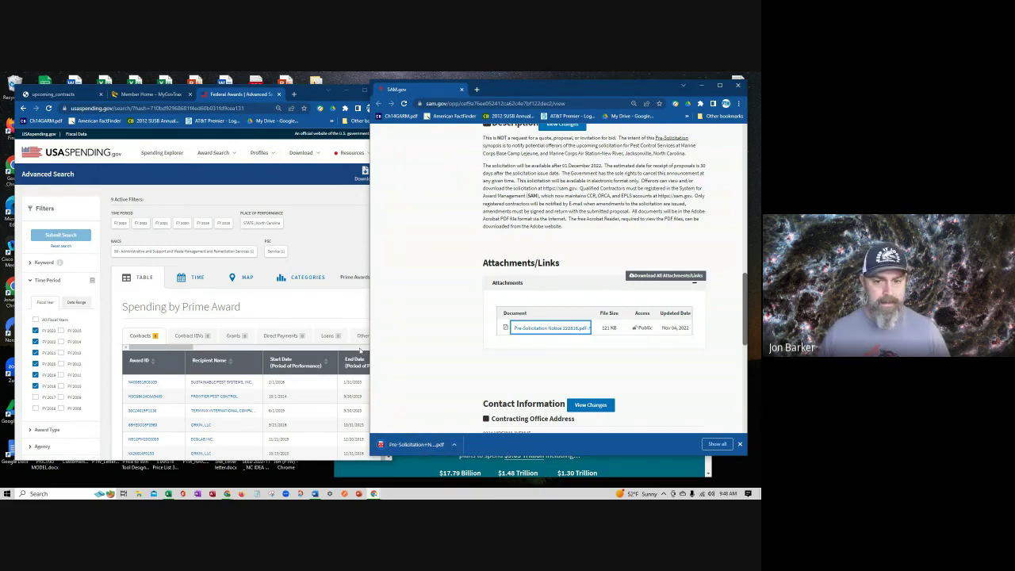
{"action": "left_click", "coordinate": [412, 444]}
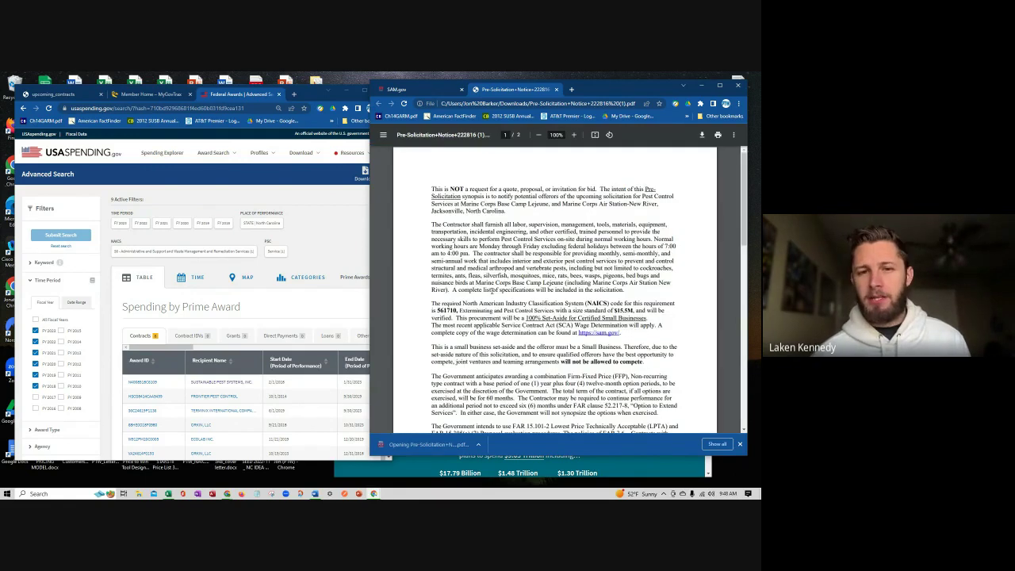
Read the pre-solicitation notice's requirements and previous contract details, and highlight the award date 1 February 2018
{"action": "scroll", "coordinate": [491, 290], "scroll_direction": "down", "scroll_amount": 1}
{"action": "scroll", "coordinate": [585, 271], "scroll_direction": "down", "scroll_amount": 1}
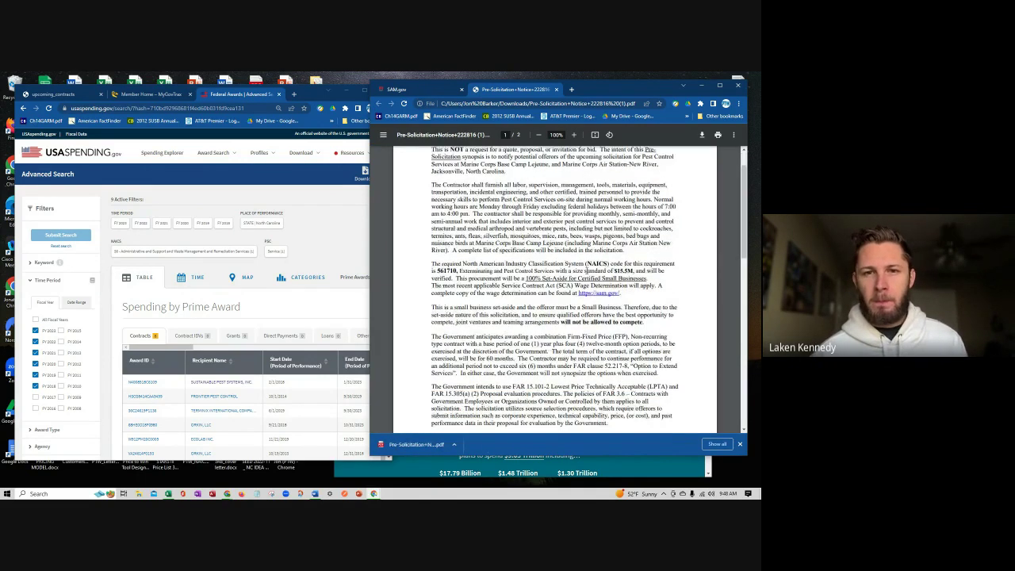
{"action": "scroll", "coordinate": [577, 250], "scroll_direction": "down", "scroll_amount": 3}
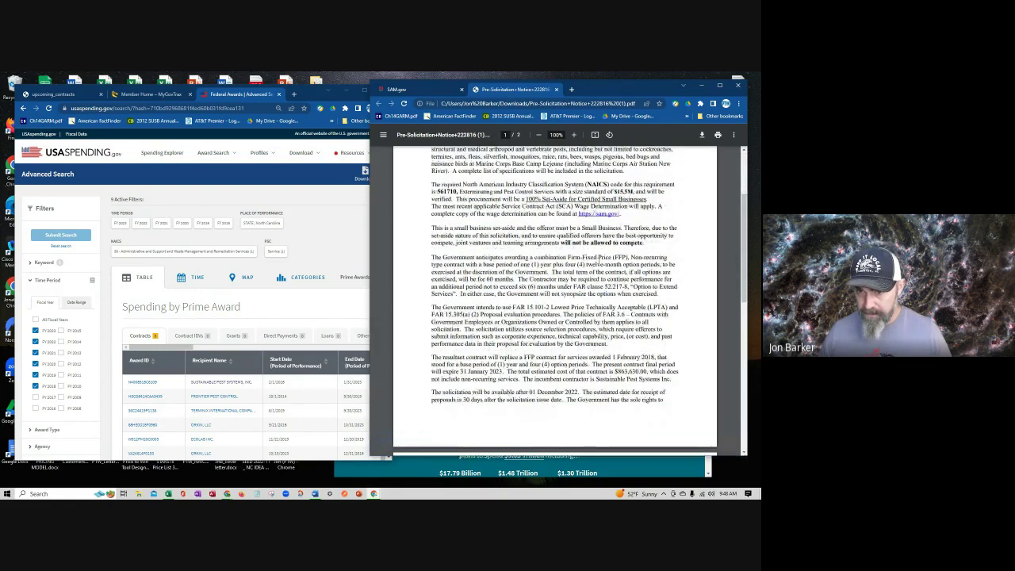
{"action": "scroll", "coordinate": [561, 276], "scroll_direction": "down", "scroll_amount": 2}
{"action": "scroll", "coordinate": [560, 275], "scroll_direction": "down", "scroll_amount": 1}
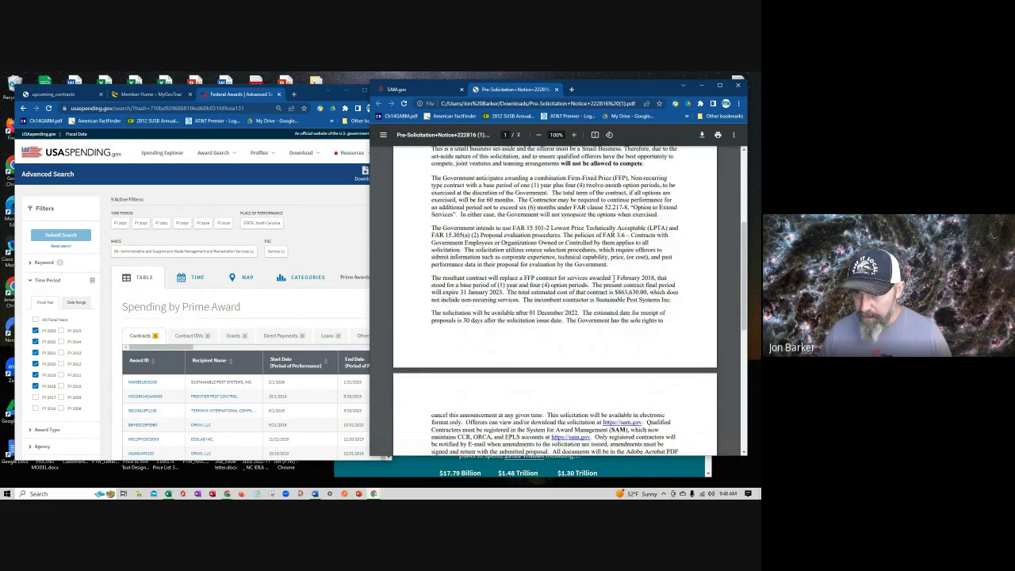
{"action": "left_click_drag", "start_coordinate": [612, 278], "coordinate": [655, 278]}
Sort the North Carolina contract results on USAspending.gov by end date
{"action": "left_click", "coordinate": [273, 307]}
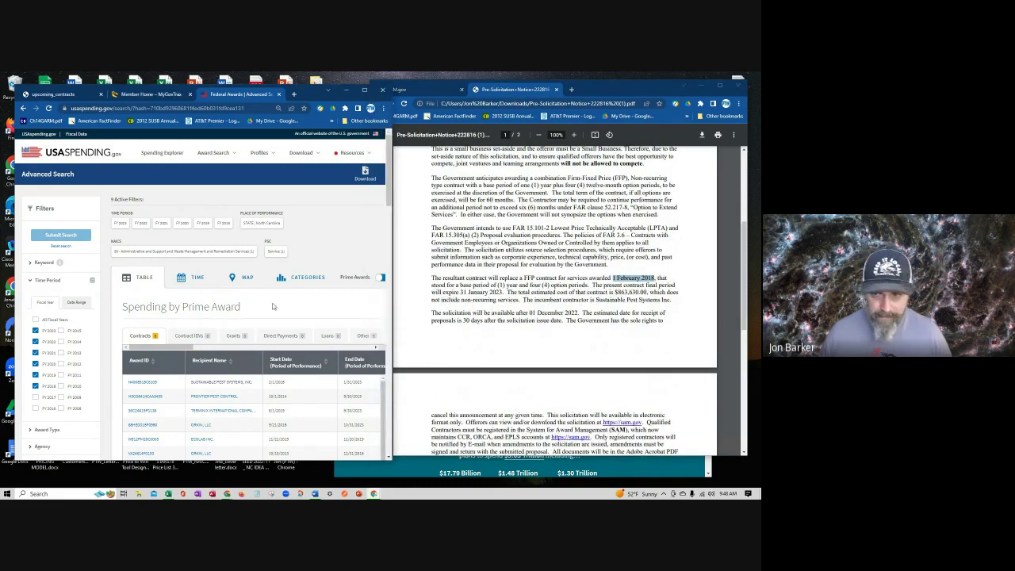
{"action": "scroll", "coordinate": [333, 228], "scroll_direction": "down", "scroll_amount": 3}
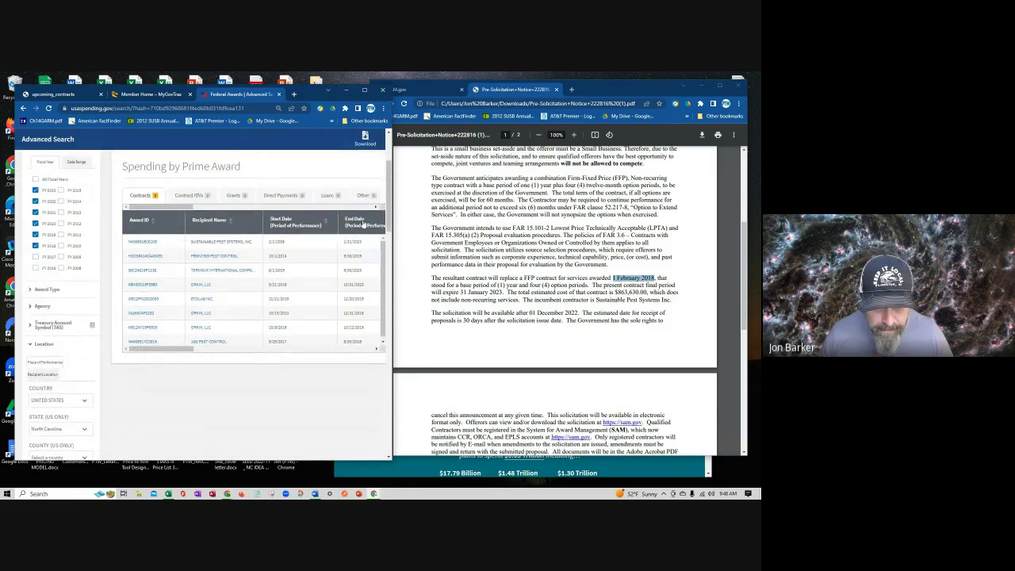
{"action": "left_click_drag", "start_coordinate": [161, 349], "coordinate": [186, 349]}
{"action": "left_click", "coordinate": [300, 222]}
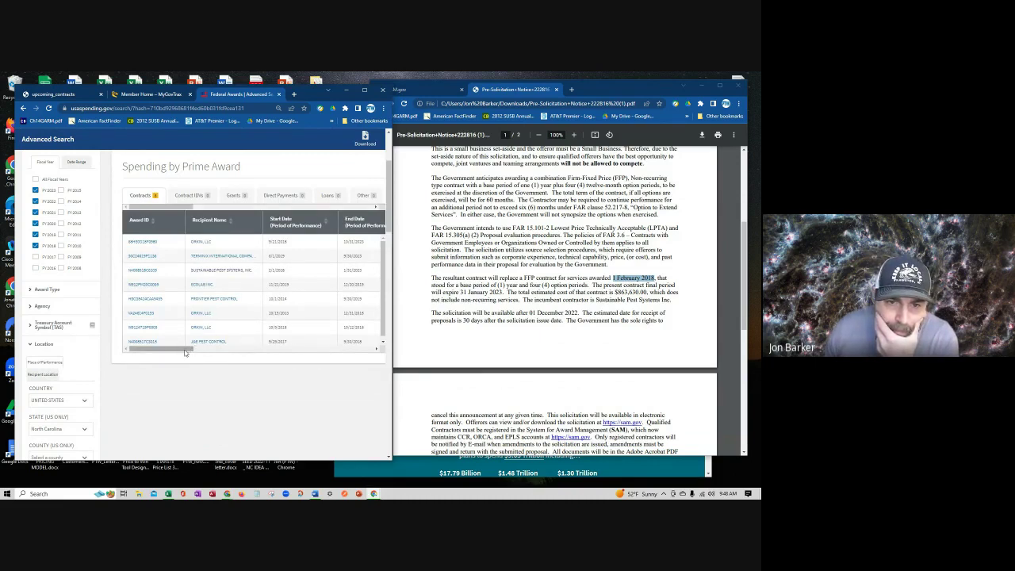
{"action": "left_click_drag", "start_coordinate": [180, 349], "coordinate": [117, 359]}
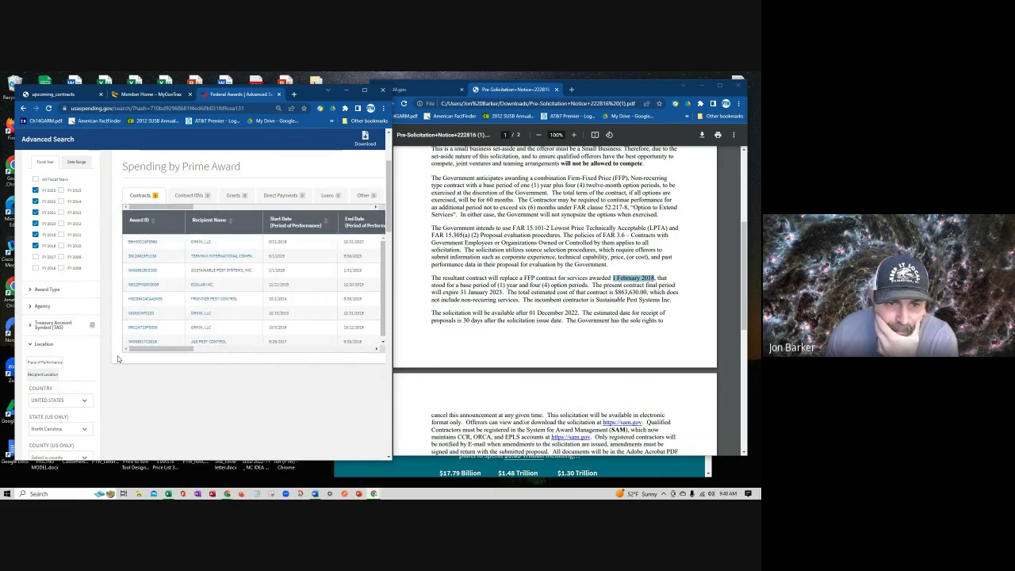
Open the Sustainable Pest Systems recipient profile and highlight the incumbent contractor's name in the pre-solicitation notice
{"action": "left_click", "coordinate": [208, 271]}
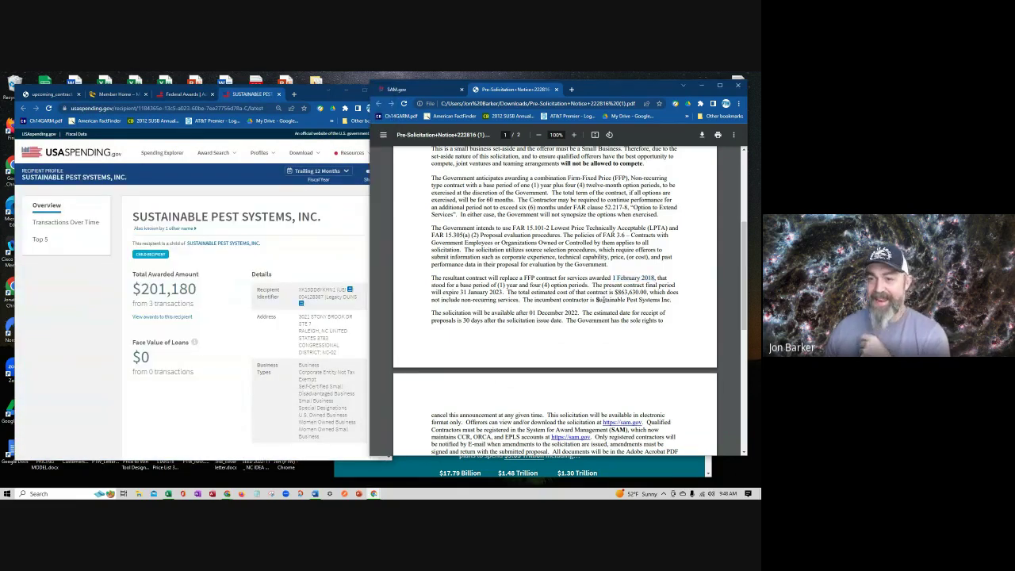
{"action": "left_click_drag", "start_coordinate": [597, 299], "coordinate": [676, 301]}
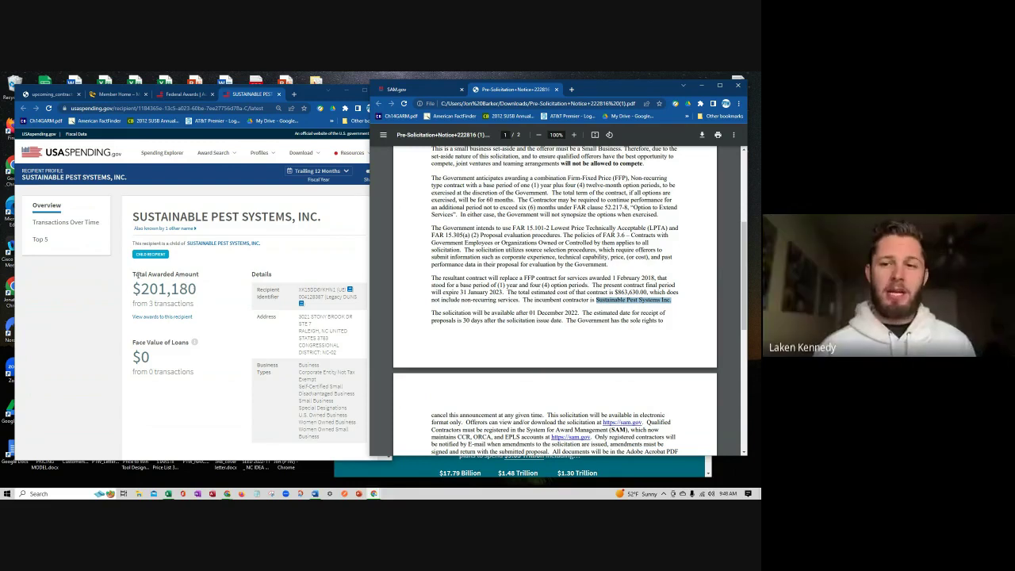
Open the Sustainable Pest Systems contract from the award results and review its dates, award amounts, NAICS and PSC codes
{"action": "left_click", "coordinate": [187, 95]}
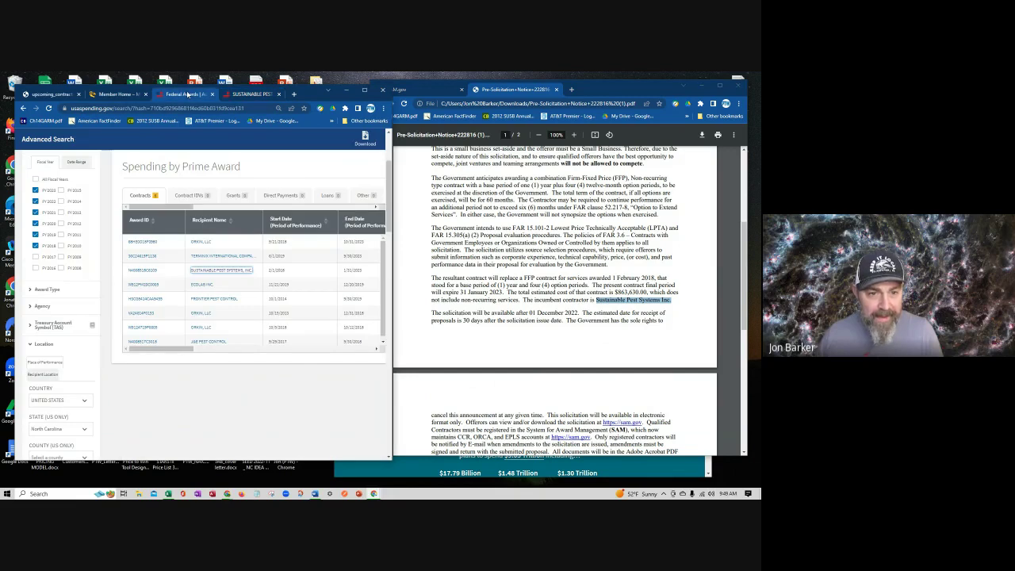
{"action": "left_click", "coordinate": [140, 270]}
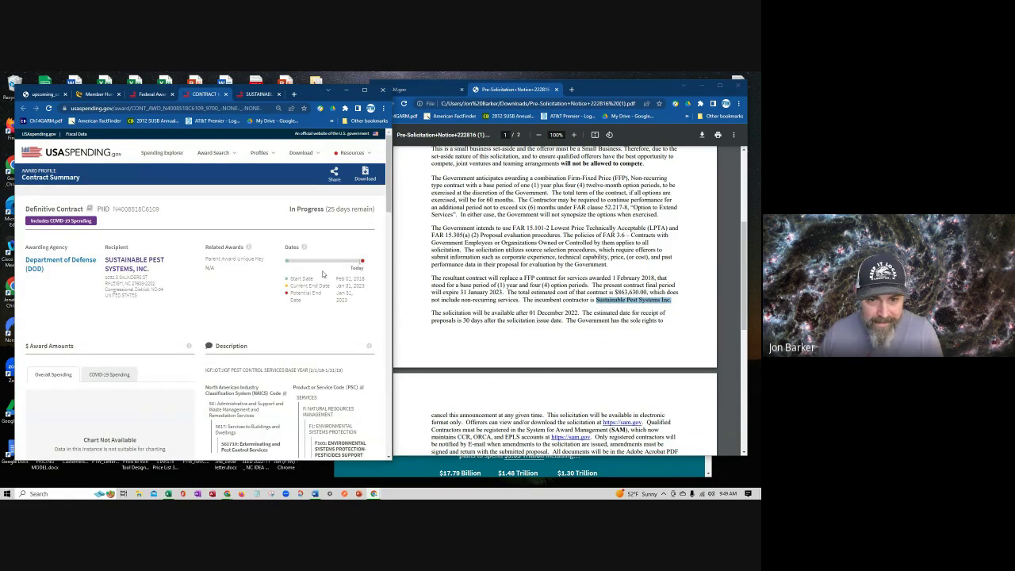
{"action": "scroll", "coordinate": [328, 269], "scroll_direction": "down", "scroll_amount": 1}
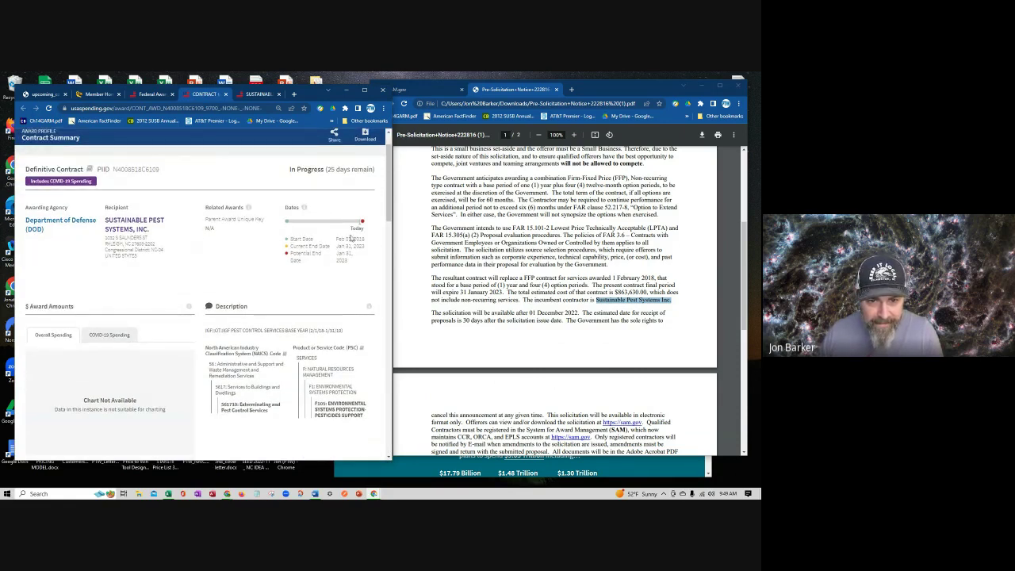
{"action": "scroll", "coordinate": [270, 262], "scroll_direction": "down", "scroll_amount": 3}
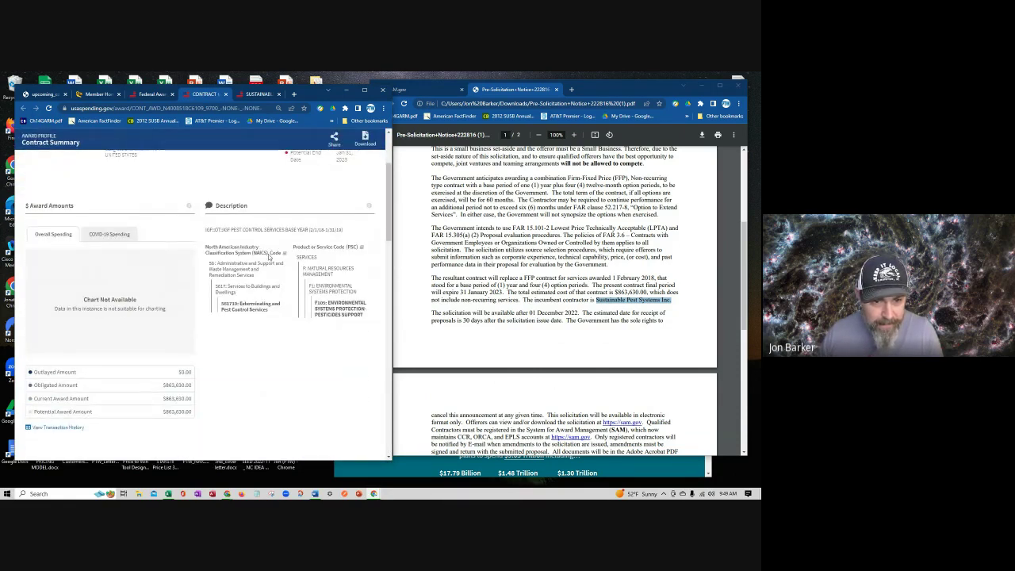
{"action": "scroll", "coordinate": [233, 262], "scroll_direction": "down", "scroll_amount": 1}
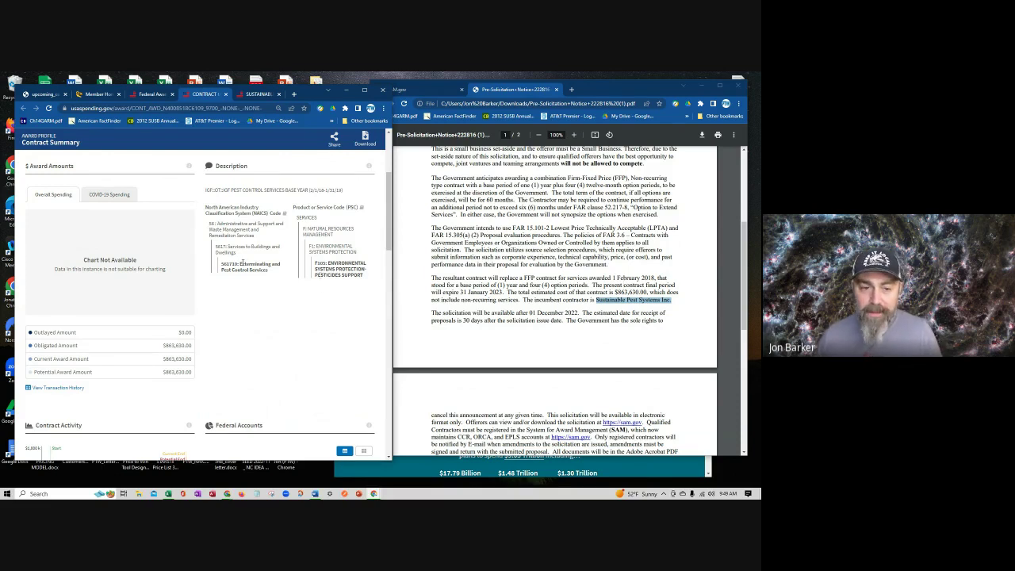
{"action": "scroll", "coordinate": [226, 271], "scroll_direction": "down", "scroll_amount": 3}
{"action": "scroll", "coordinate": [226, 272], "scroll_direction": "up", "scroll_amount": 5}
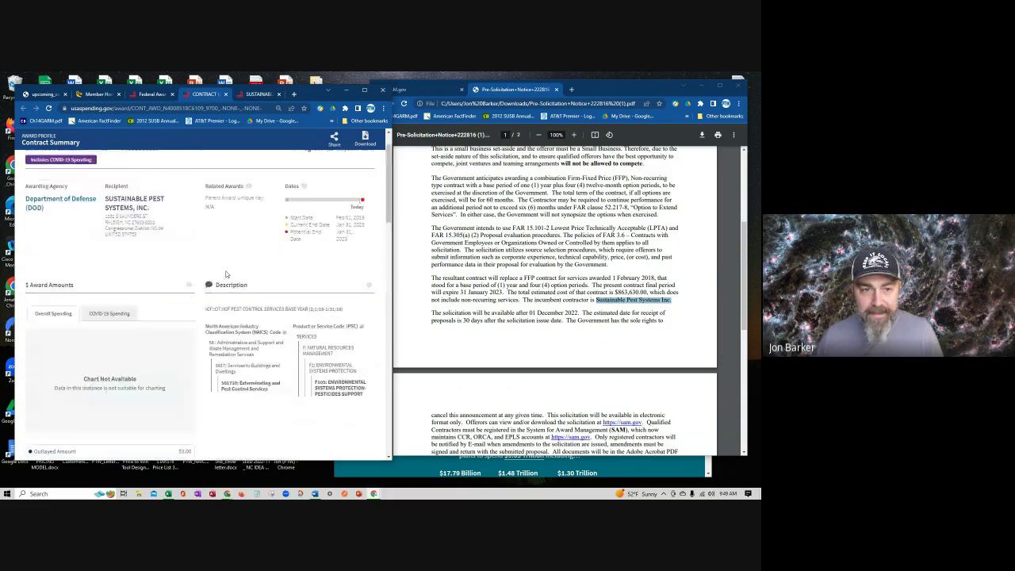
{"action": "scroll", "coordinate": [226, 274], "scroll_direction": "up", "scroll_amount": 2}
Return to the Sustainable Pest Systems recipient profile, highlight its unique entity identifier and examine its details and business types
{"action": "left_click", "coordinate": [254, 94]}
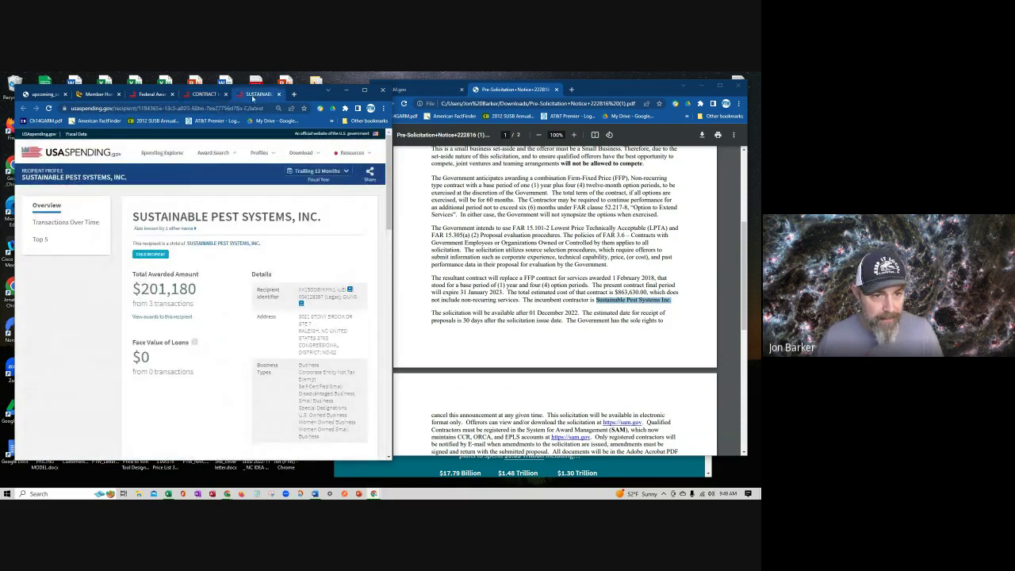
{"action": "scroll", "coordinate": [300, 265], "scroll_direction": "down", "scroll_amount": 1}
{"action": "scroll", "coordinate": [300, 266], "scroll_direction": "up", "scroll_amount": 1}
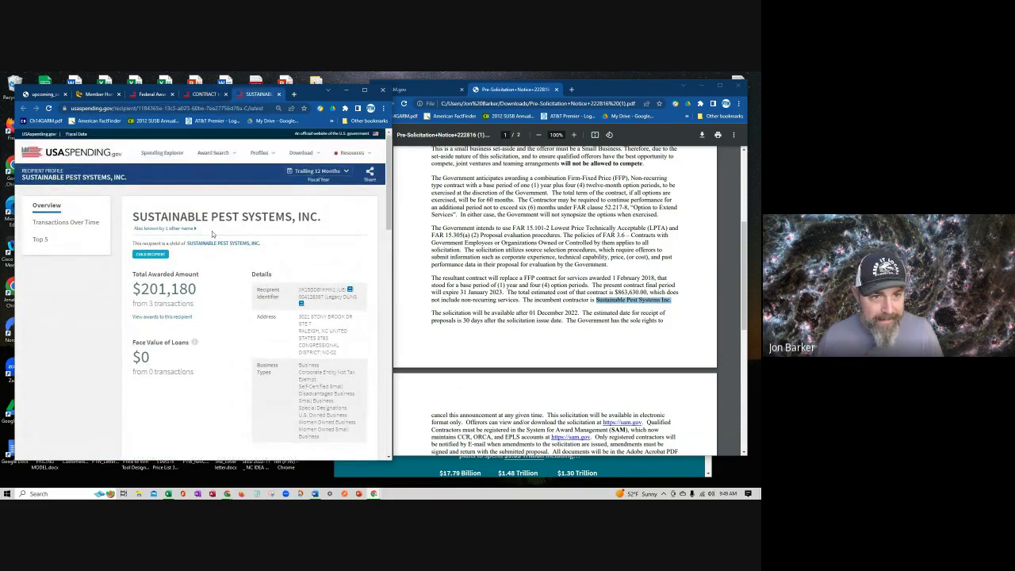
{"action": "scroll", "coordinate": [329, 291], "scroll_direction": "down", "scroll_amount": 1}
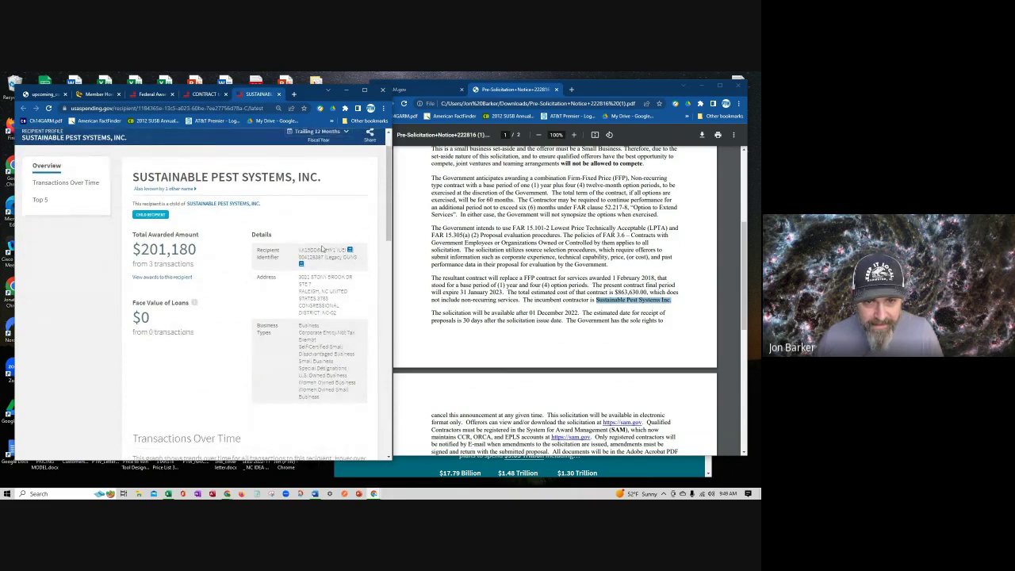
{"action": "left_click_drag", "start_coordinate": [338, 249], "coordinate": [299, 250]}
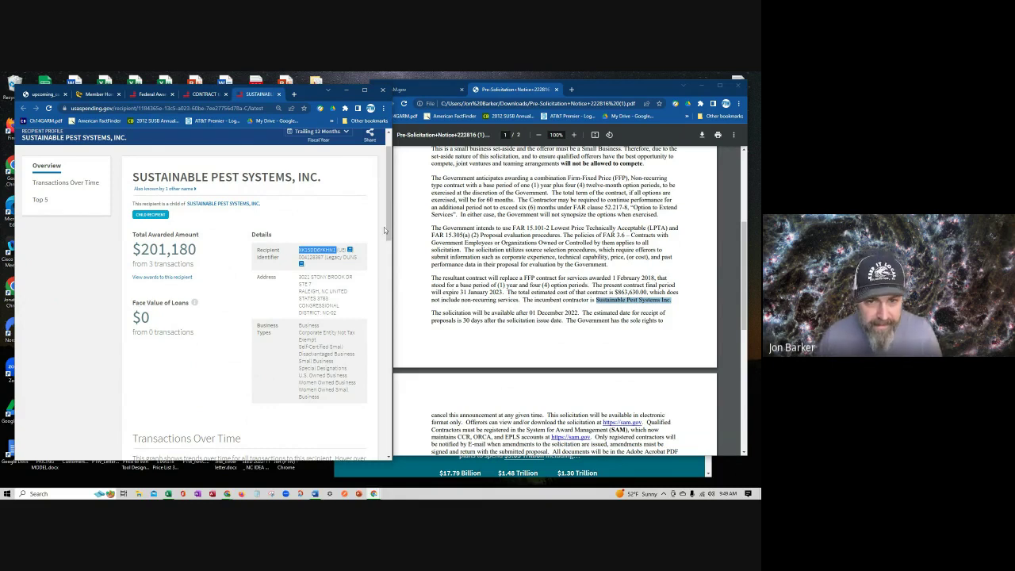
{"action": "left_click_drag", "start_coordinate": [390, 222], "coordinate": [389, 232]}
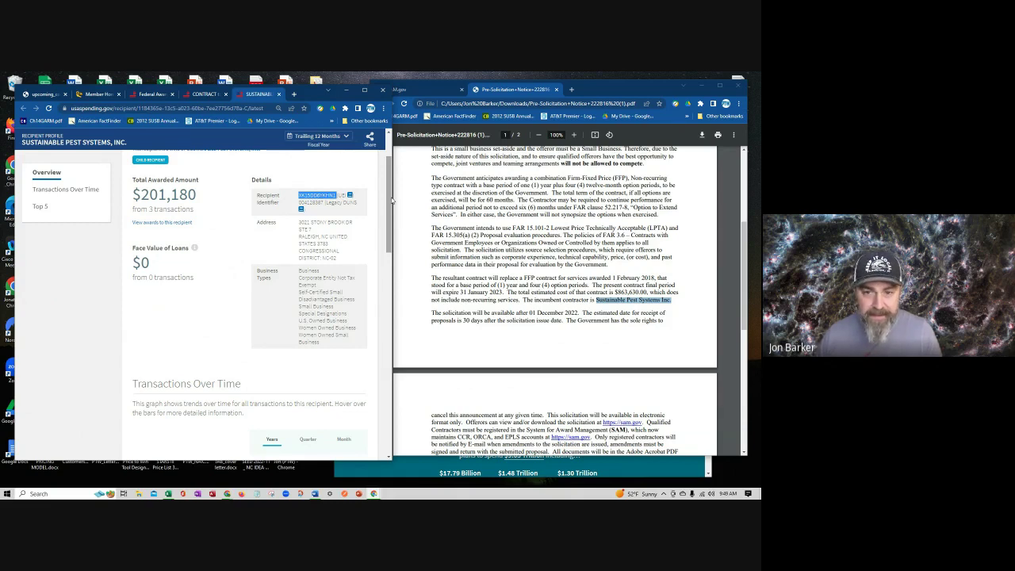
{"action": "left_click_drag", "start_coordinate": [391, 201], "coordinate": [391, 201]}
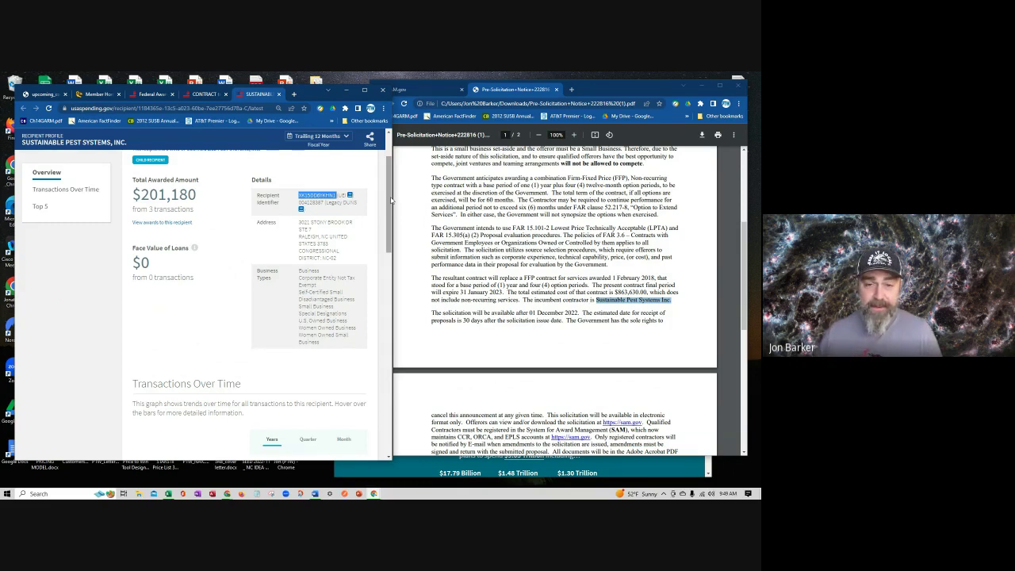
{"action": "left_click_drag", "start_coordinate": [391, 201], "coordinate": [391, 202]}
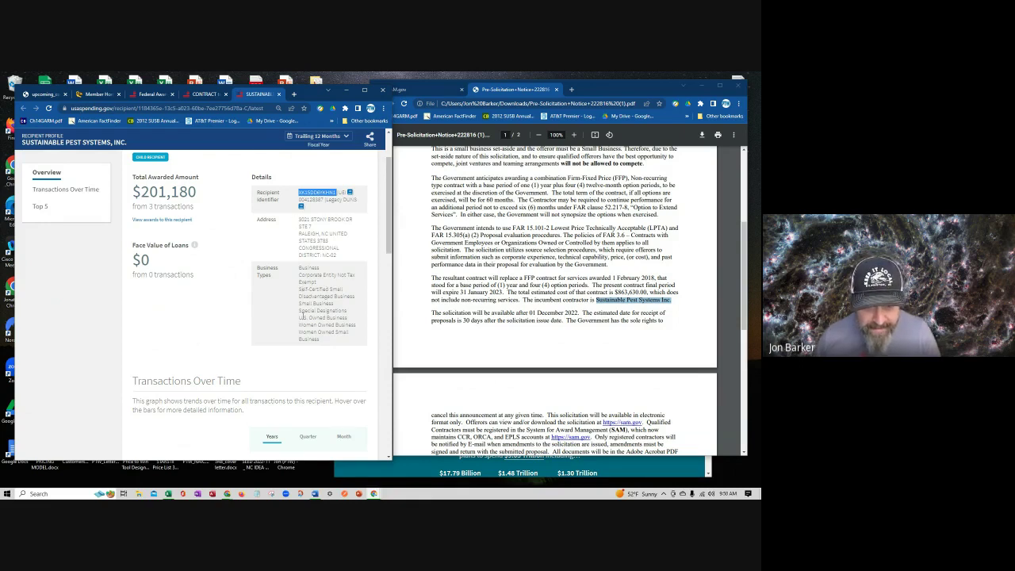
Review the awarded amount, address and business types in the Sustainable Pest Systems profile alongside the contract terms in the pre-solicitation notice
{"action": "left_click_drag", "start_coordinate": [299, 235], "coordinate": [343, 244]}
{"action": "left_click", "coordinate": [344, 242]}
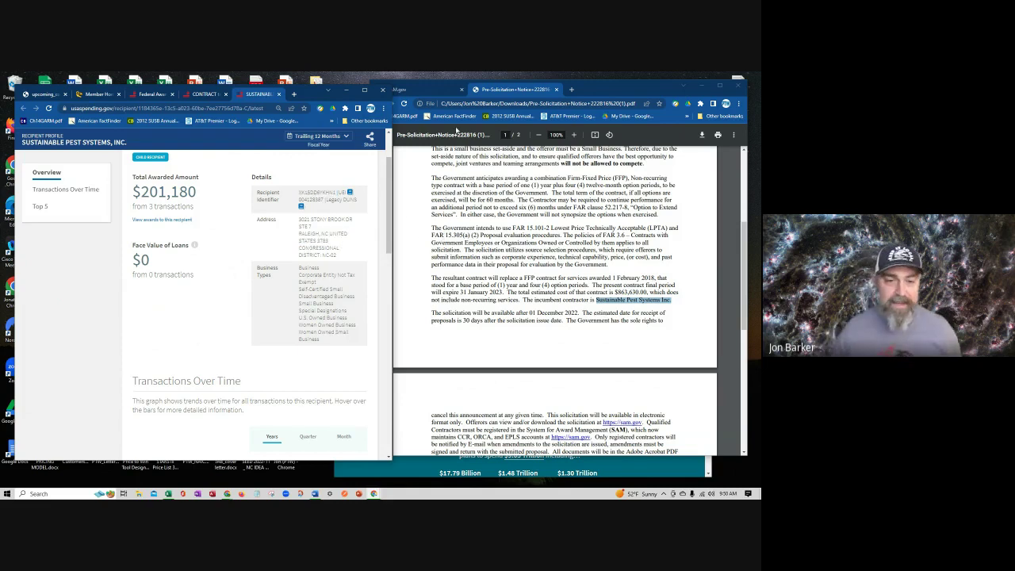
{"action": "scroll", "coordinate": [312, 197], "scroll_direction": "up", "scroll_amount": 2}
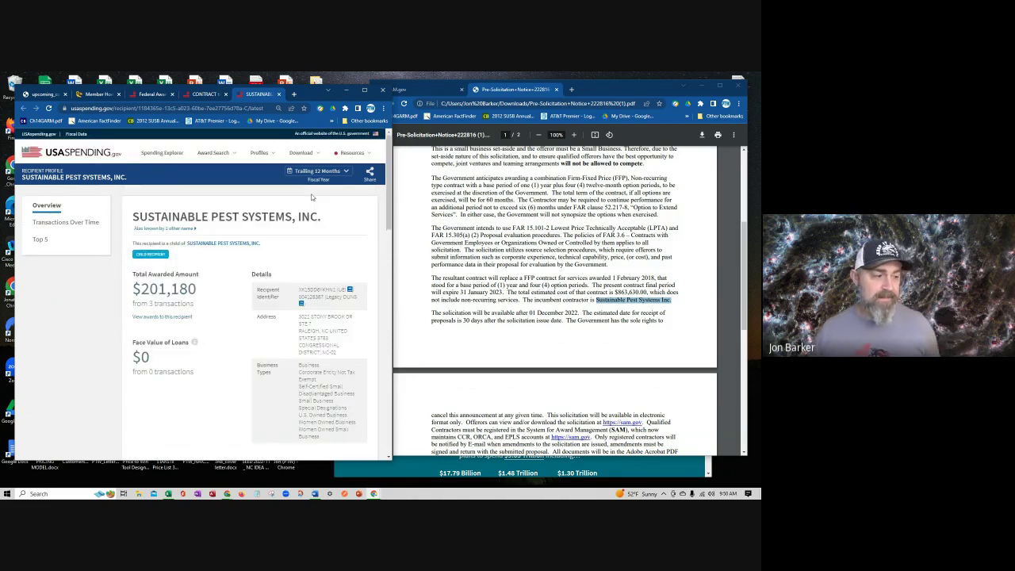
{"action": "mouse_move", "coordinate": [389, 183]}
{"action": "left_mouse_down"}
{"action": "mouse_move", "coordinate": [388, 230]}
{"action": "mouse_move", "coordinate": [388, 169]}
{"action": "left_mouse_up"}
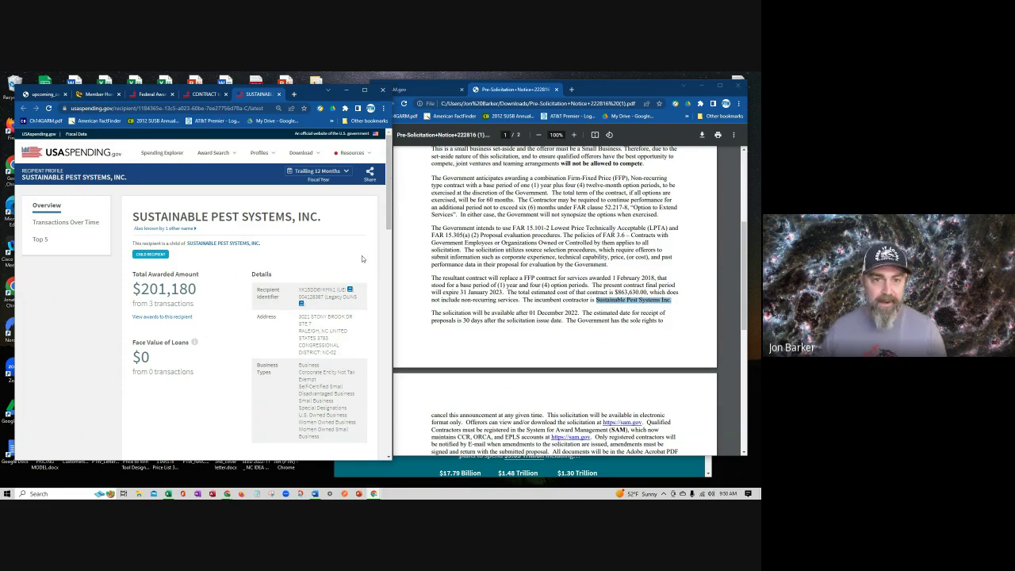
{"action": "scroll", "coordinate": [317, 270], "scroll_direction": "down", "scroll_amount": 1}
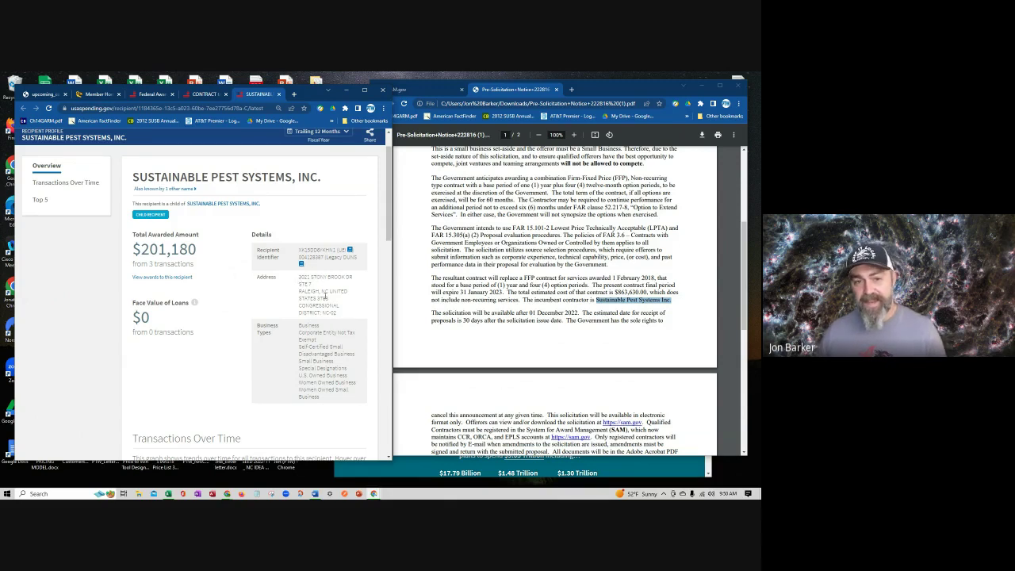
{"action": "left_click_drag", "start_coordinate": [394, 238], "coordinate": [370, 238]}
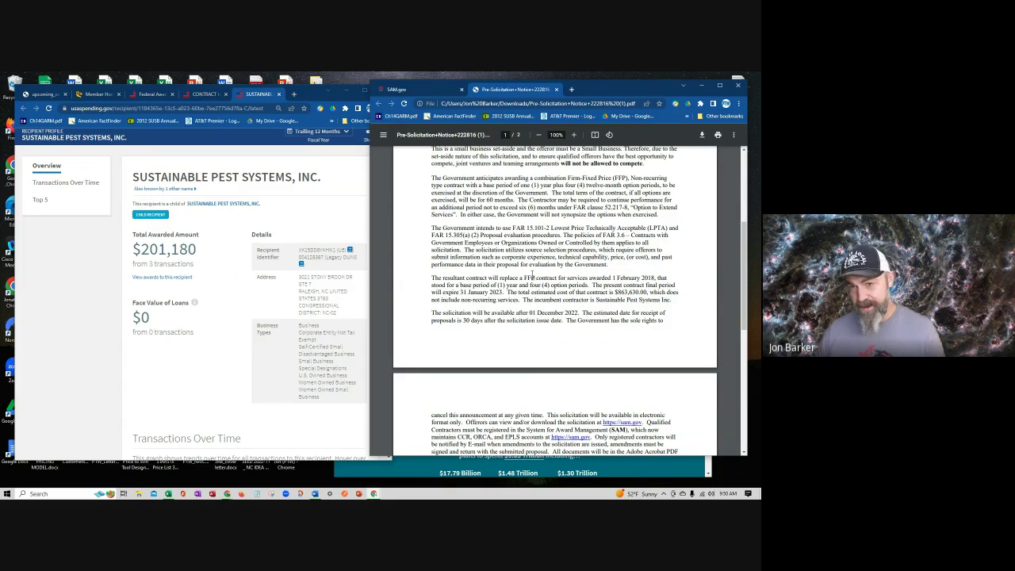
{"action": "scroll", "coordinate": [531, 272], "scroll_direction": "up", "scroll_amount": 1}
{"action": "scroll", "coordinate": [532, 274], "scroll_direction": "up", "scroll_amount": 1}
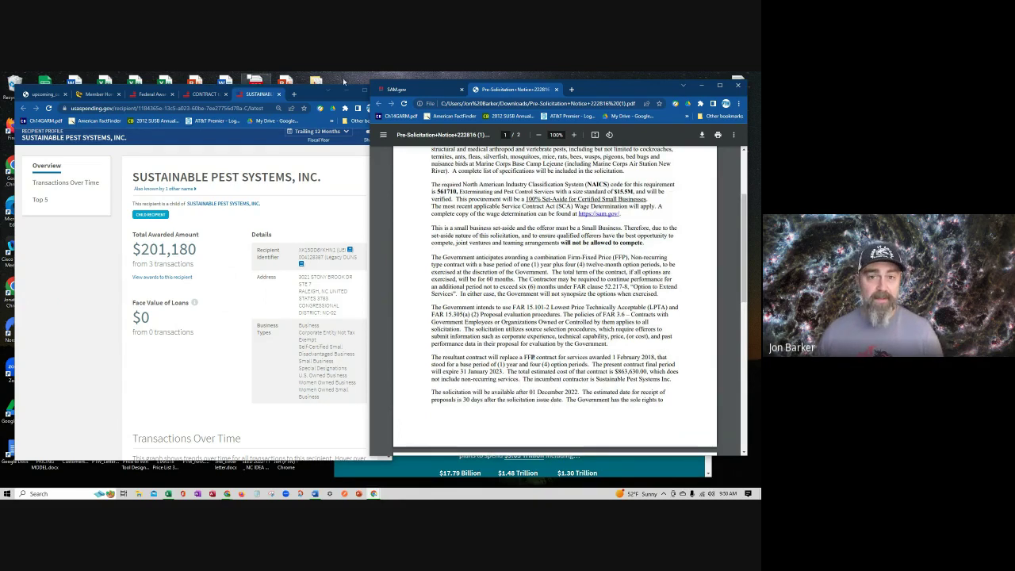
Switch to the MyGovTrax member home page and maximize its browser window
{"action": "left_click", "coordinate": [96, 94]}
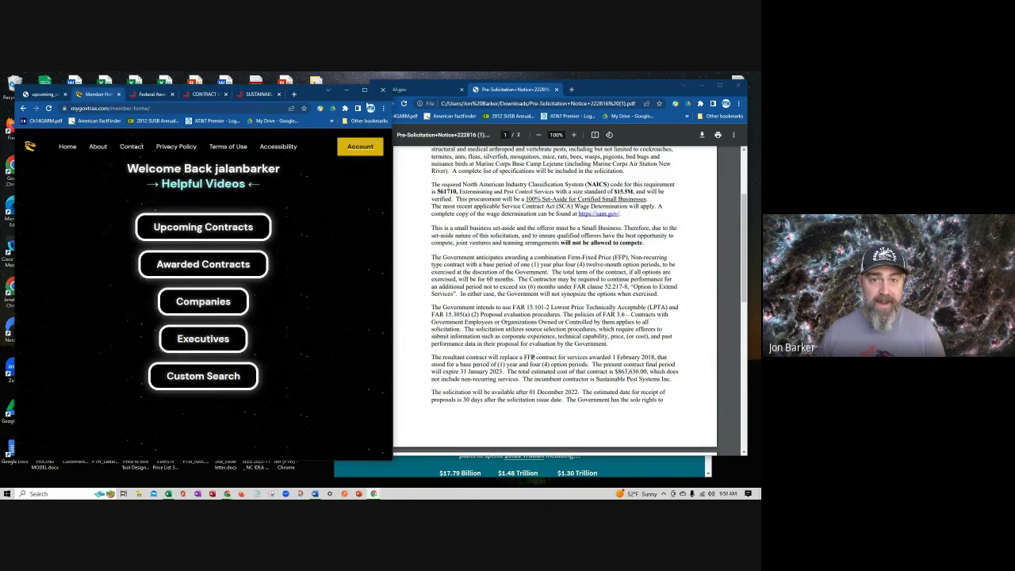
{"action": "left_click", "coordinate": [364, 91]}
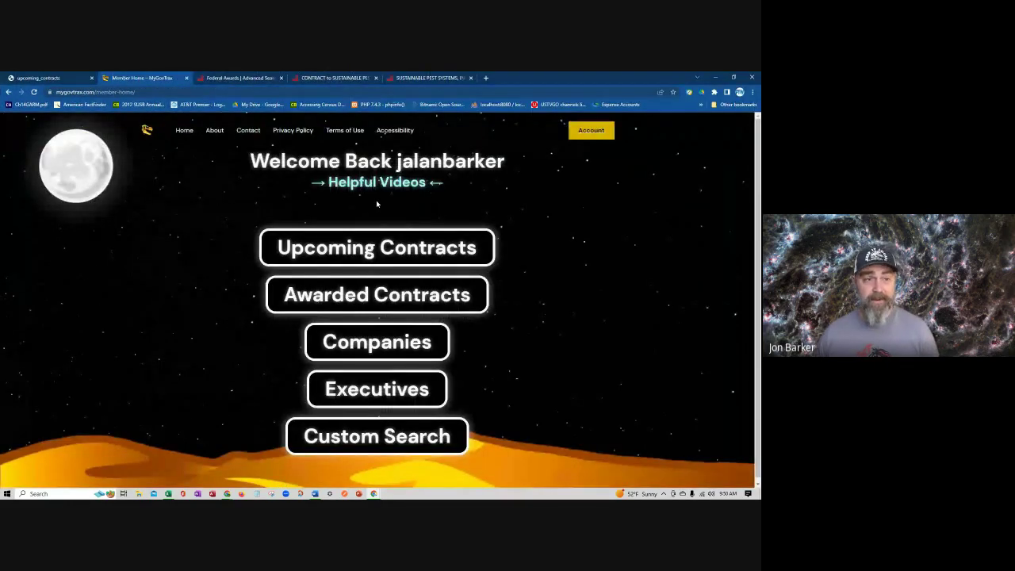